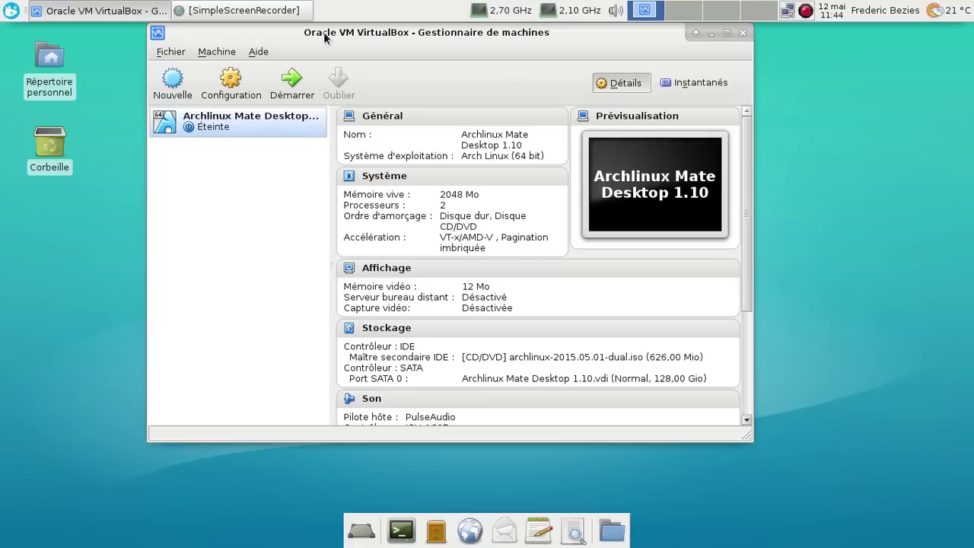
Start the Archlinux Mate Desktop 1.10 virtual machine, boot Arch Linux and log in with the account password
{"action": "left_click", "coordinate": [292, 79]}
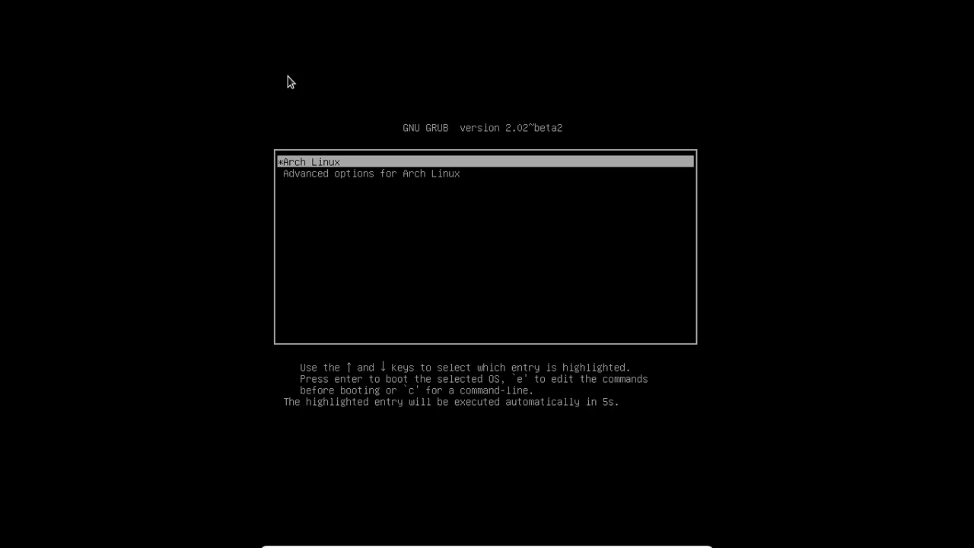
{"action": "key", "text": "Return"}
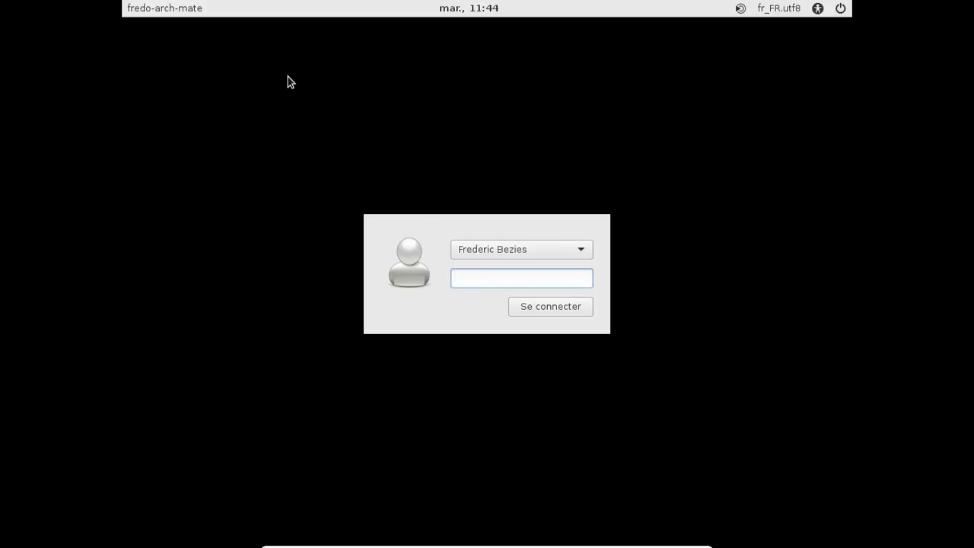
{"action": "type", "text": "********"}
{"action": "key", "text": "Return"}
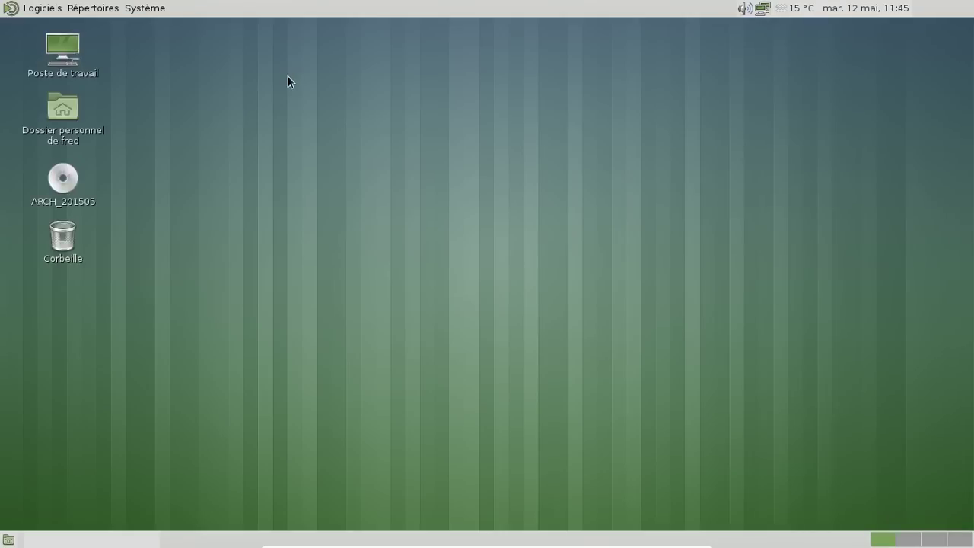
Unlock the clock applet, move it to the far right end of the desktop's upper panel and lock it again
{"action": "right_click", "coordinate": [816, 9]}
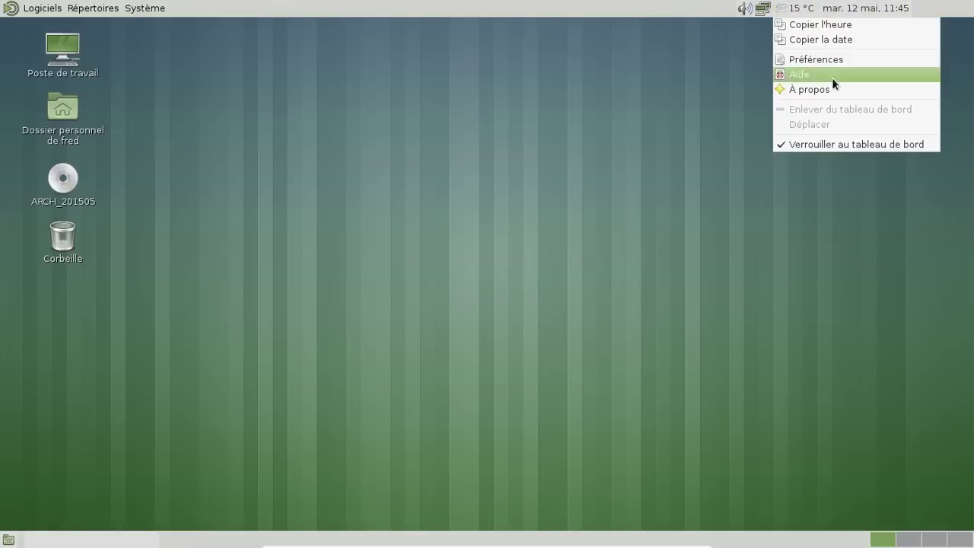
{"action": "left_click", "coordinate": [817, 138]}
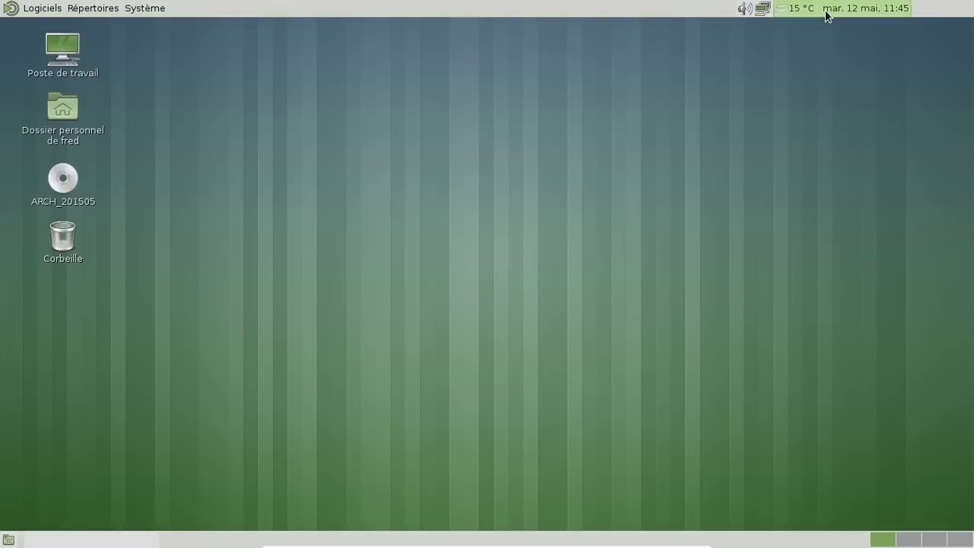
{"action": "right_click", "coordinate": [878, 11]}
{"action": "left_click", "coordinate": [816, 123]}
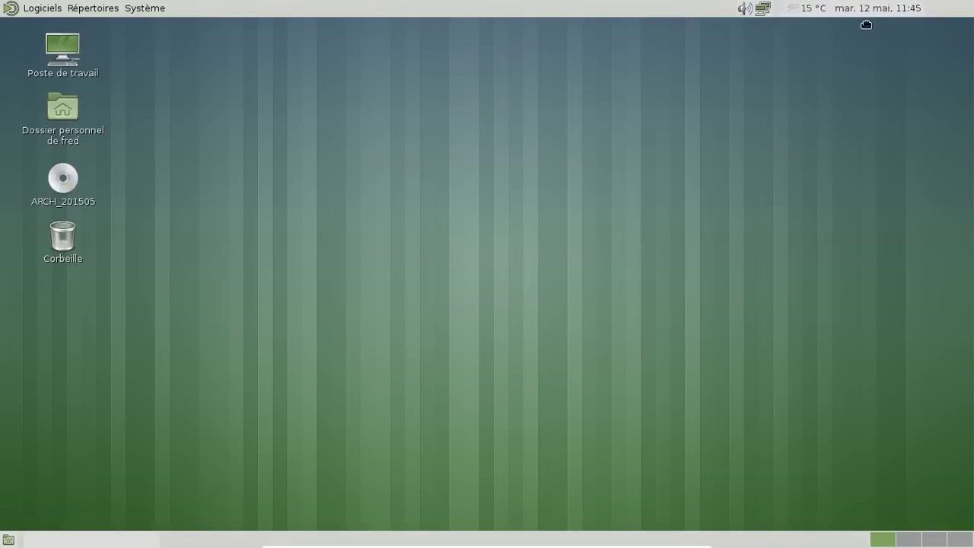
{"action": "left_click", "coordinate": [909, 17]}
{"action": "right_click", "coordinate": [903, 17]}
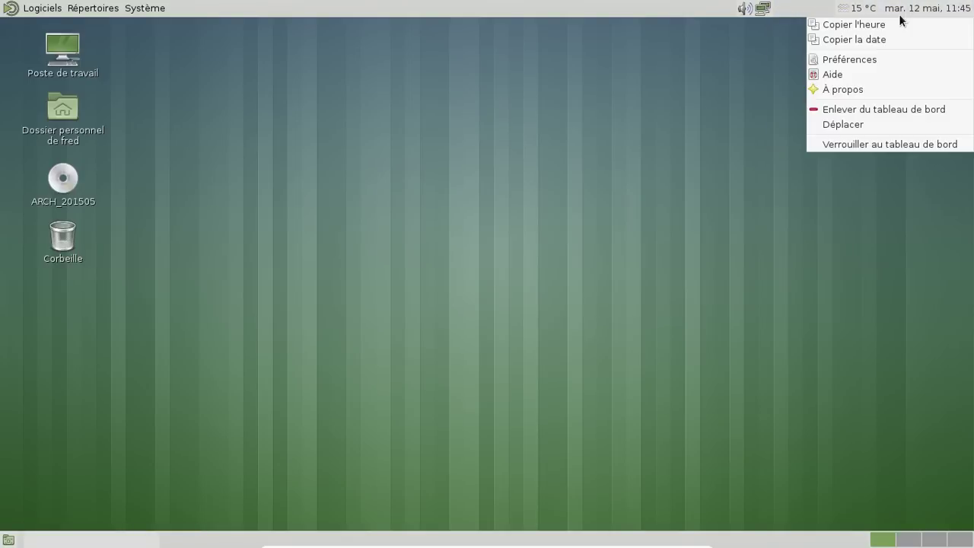
{"action": "left_click", "coordinate": [880, 145]}
Unlock the notification area holding the volume and network icons, move it beside the clock and lock it again
{"action": "left_click", "coordinate": [766, 15]}
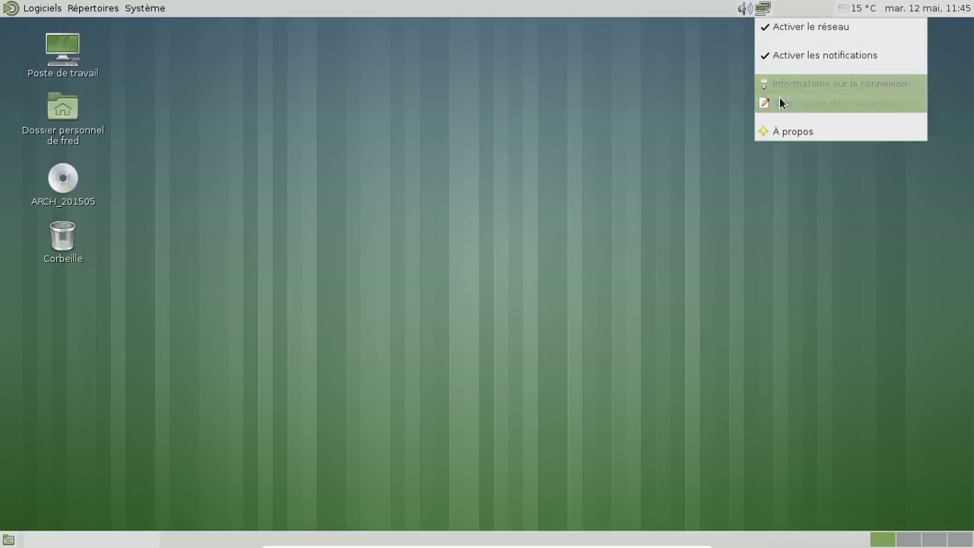
{"action": "left_click", "coordinate": [699, 23]}
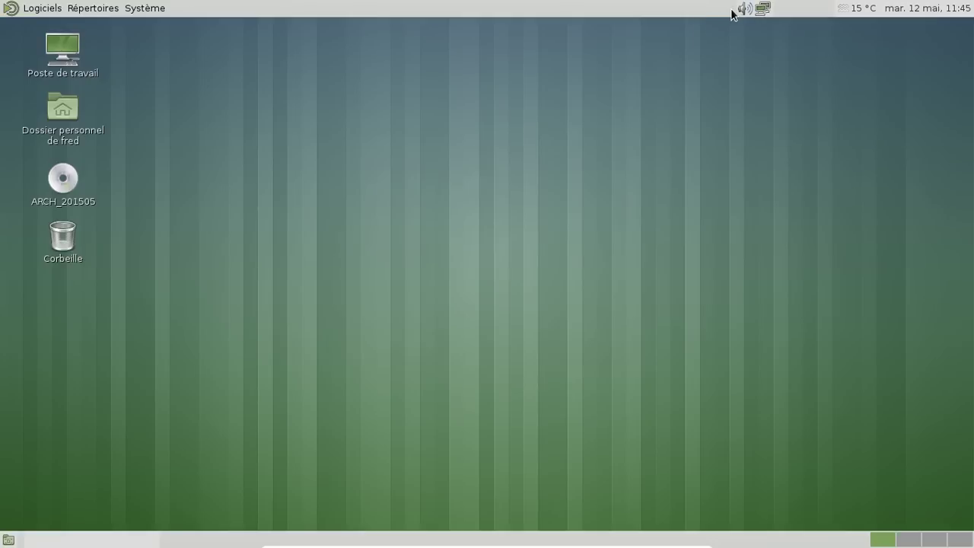
{"action": "right_click", "coordinate": [737, 11]}
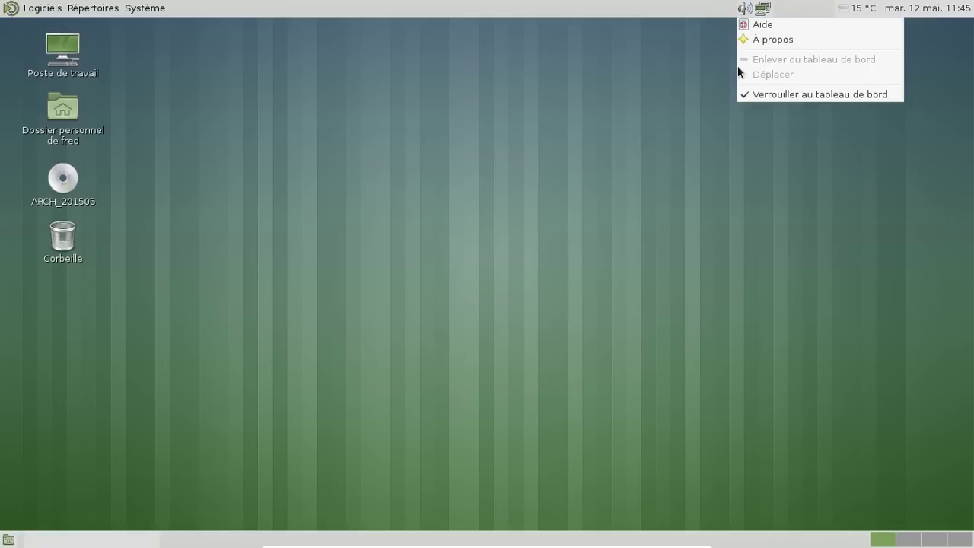
{"action": "left_click", "coordinate": [759, 94]}
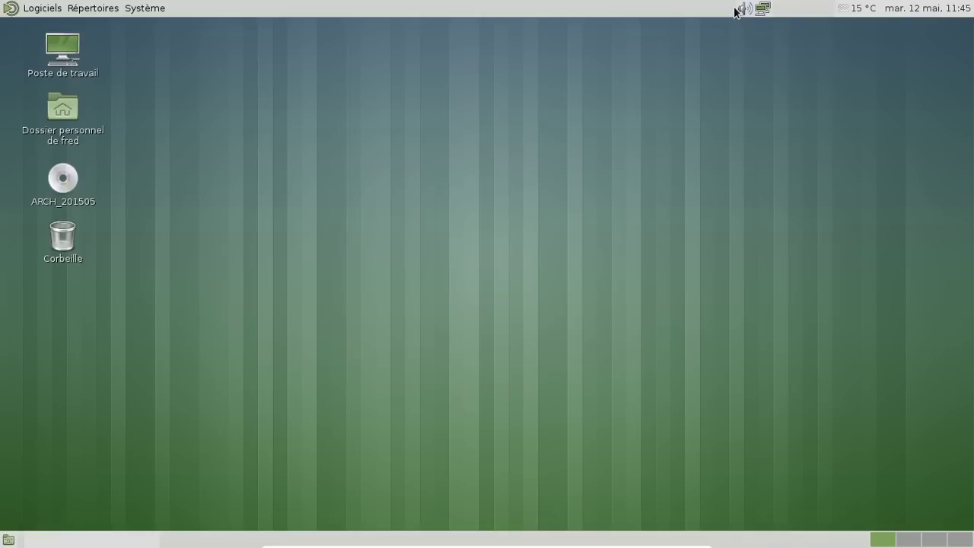
{"action": "right_click", "coordinate": [736, 10]}
{"action": "left_click", "coordinate": [761, 76]}
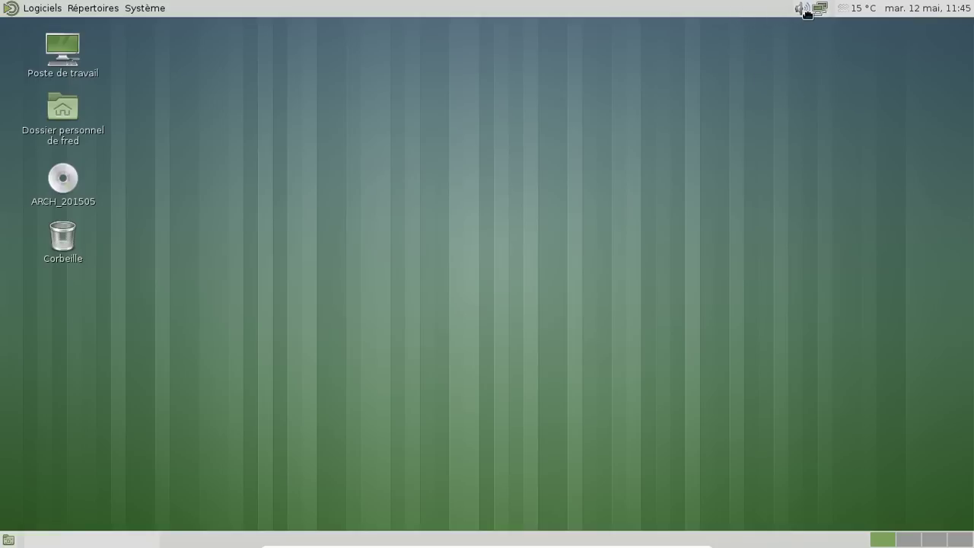
{"action": "left_click", "coordinate": [832, 18]}
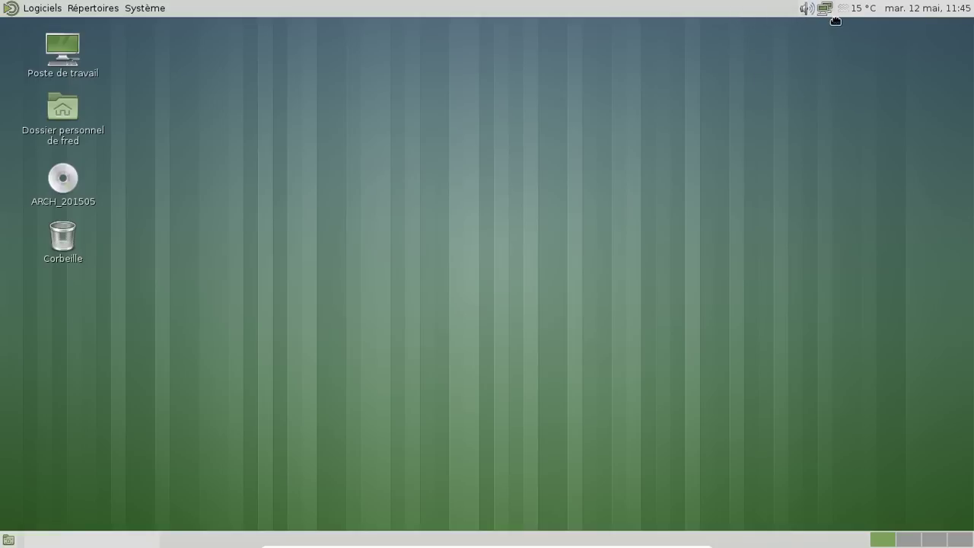
{"action": "right_click", "coordinate": [795, 10]}
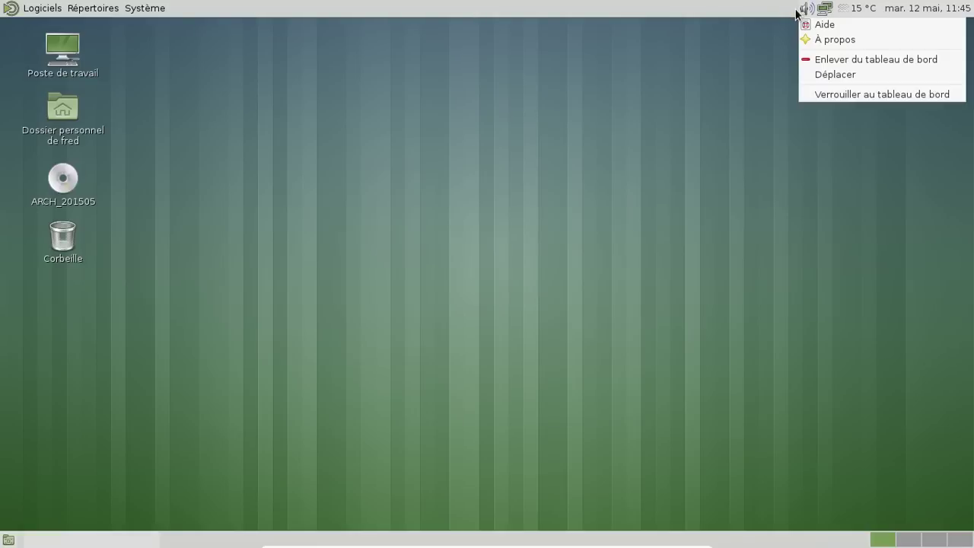
{"action": "left_click", "coordinate": [834, 94]}
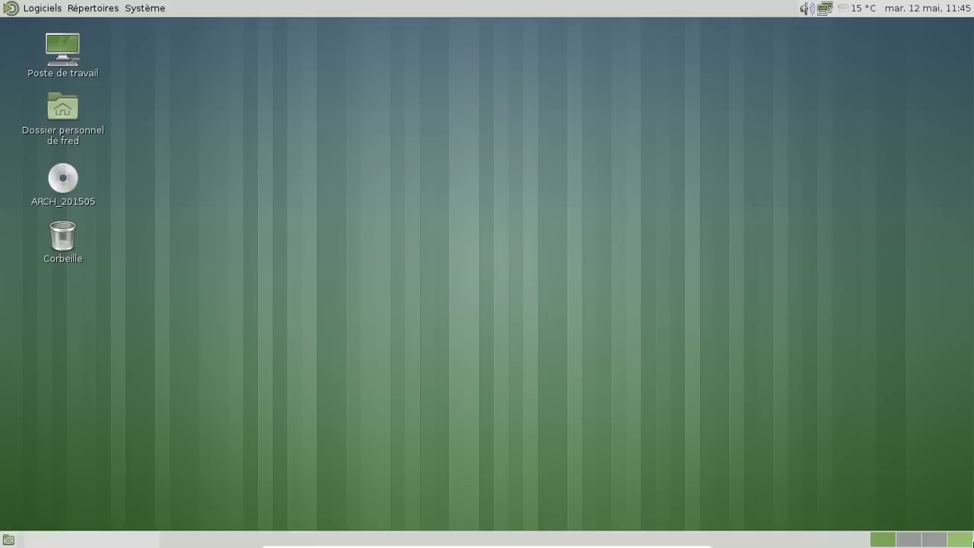
View the version information of the MATE desktop environment, moving the dialog aside before closing it
{"action": "left_click", "coordinate": [112, 9]}
{"action": "mouse_move", "coordinate": [144, 8]}
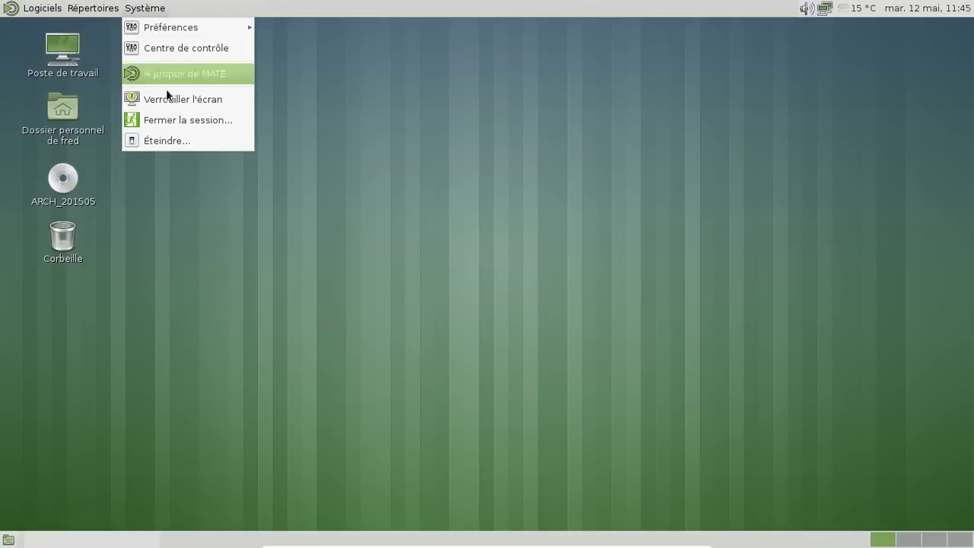
{"action": "left_click", "coordinate": [168, 72]}
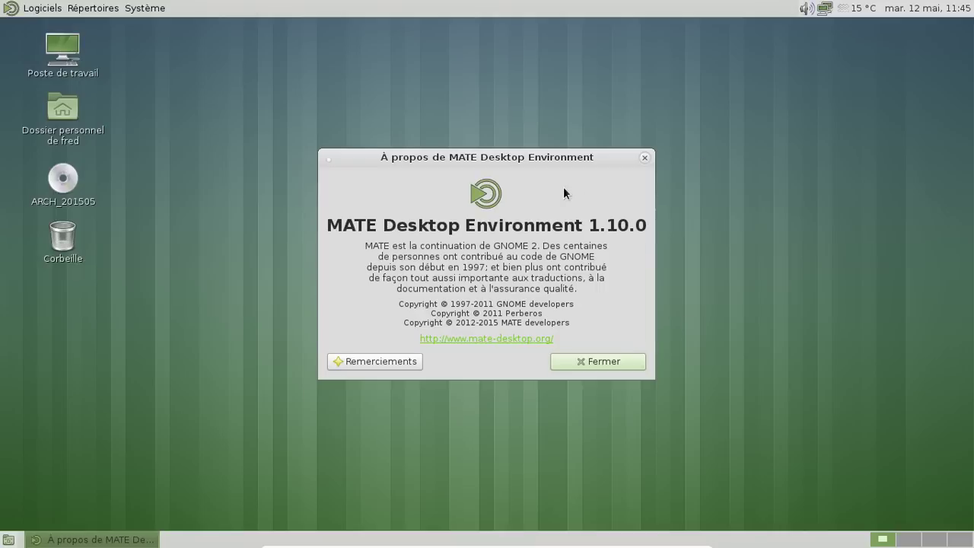
{"action": "left_click_drag", "start_coordinate": [544, 160], "coordinate": [810, 99]}
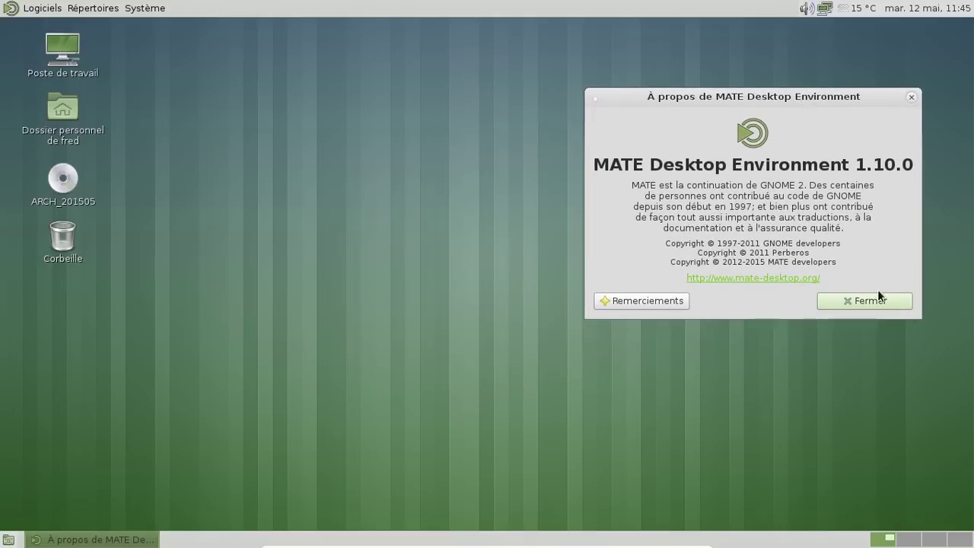
{"action": "left_click", "coordinate": [877, 300]}
Open the MATE system monitor and move its window towards the middle of the desktop to read the system summary
{"action": "left_click", "coordinate": [44, 9]}
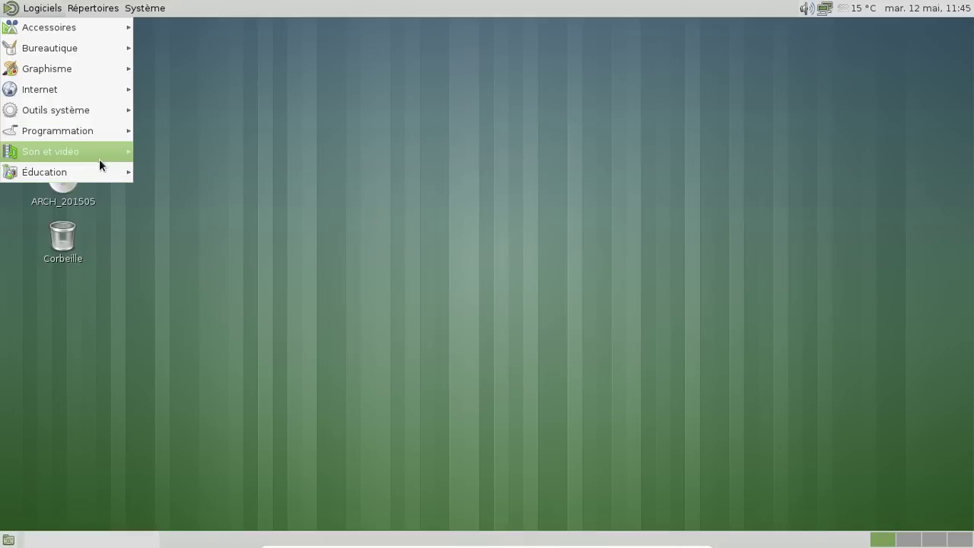
{"action": "mouse_move", "coordinate": [98, 157]}
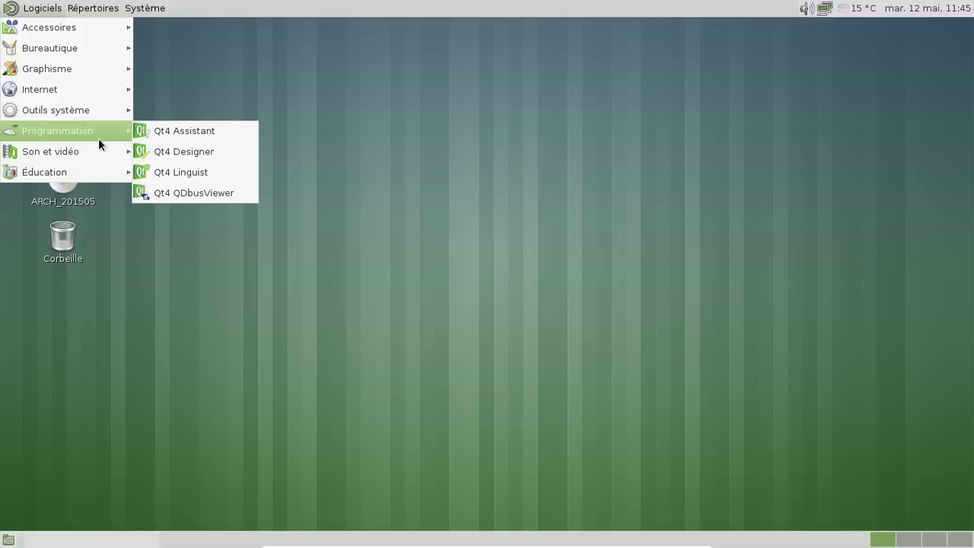
{"action": "mouse_move", "coordinate": [98, 114]}
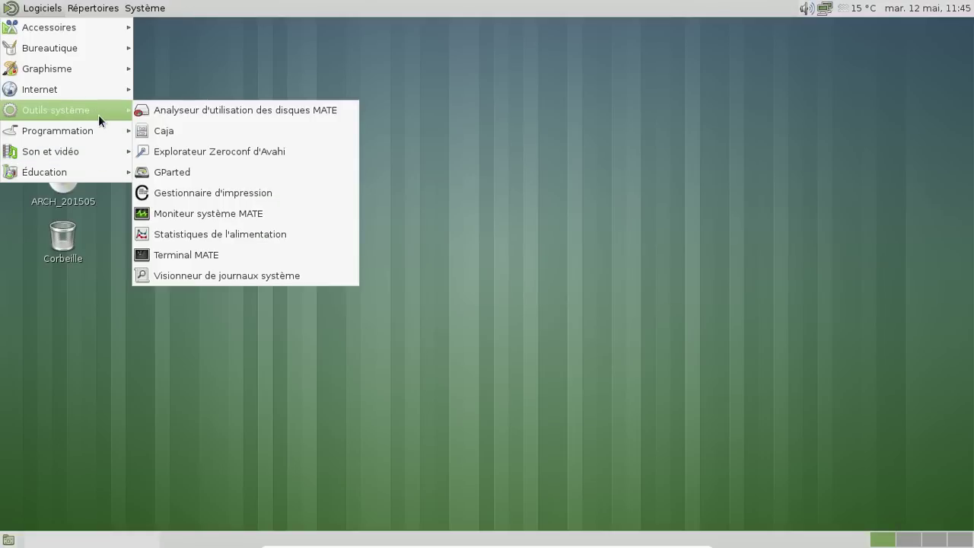
{"action": "left_click", "coordinate": [242, 211]}
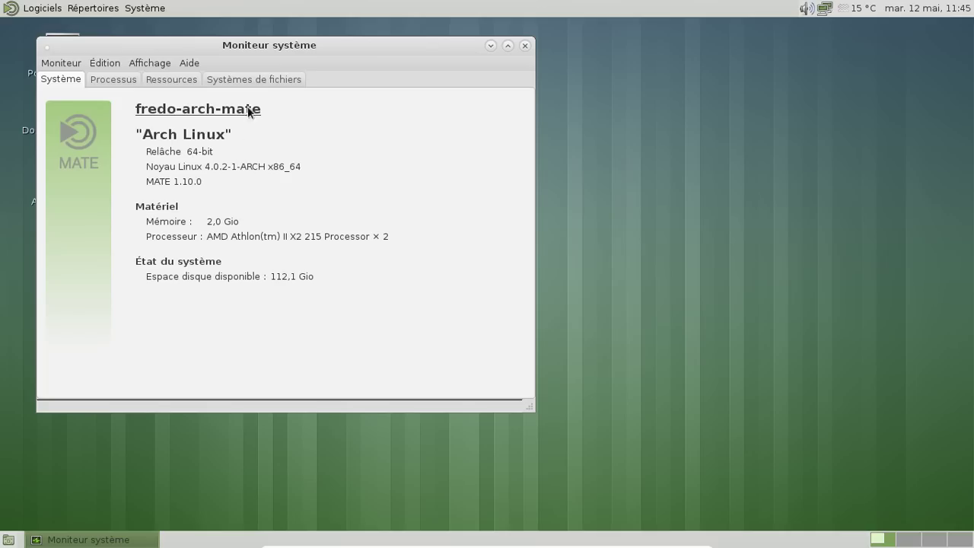
{"action": "left_click_drag", "start_coordinate": [252, 47], "coordinate": [484, 39]}
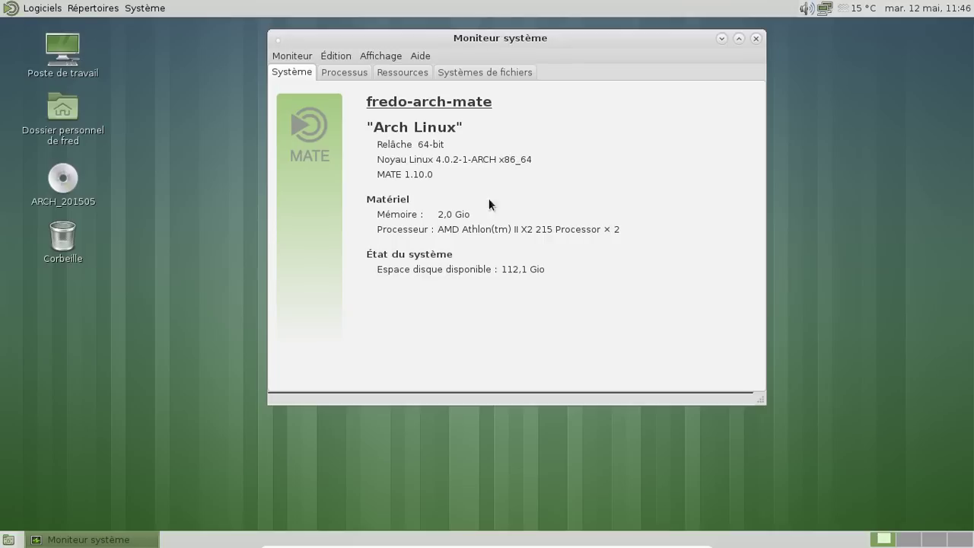
Examine the running processes and the CPU, memory and network usage in the system monitor, and close it
{"action": "left_click", "coordinate": [337, 72]}
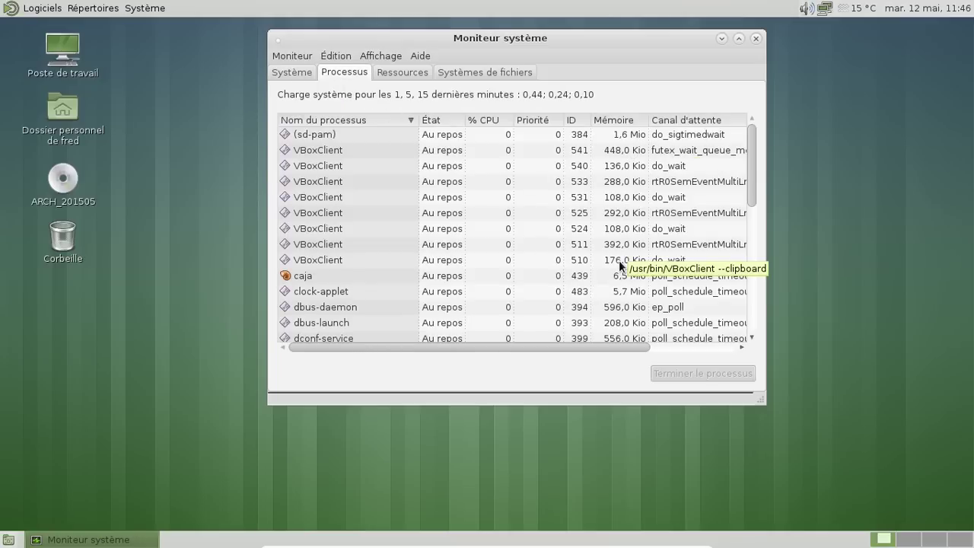
{"action": "left_click", "coordinate": [407, 70]}
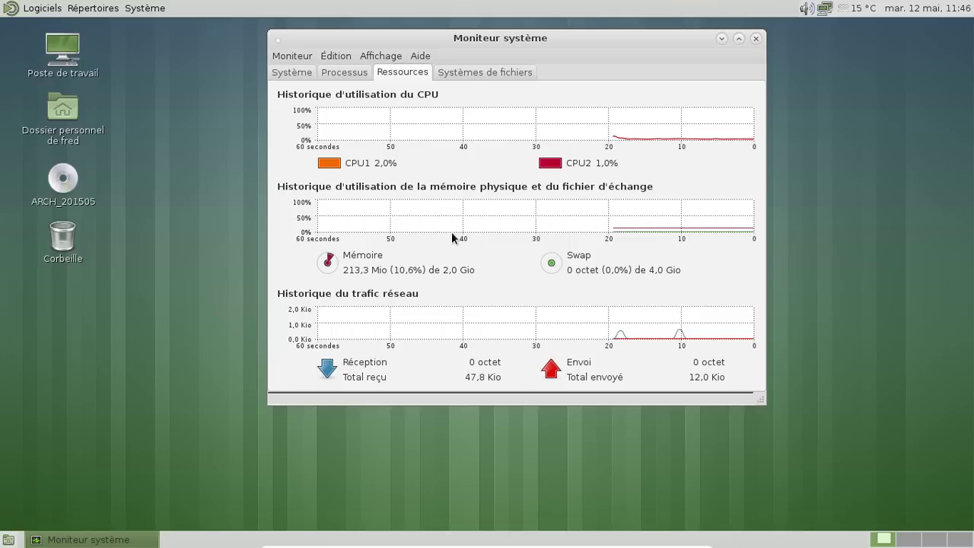
{"action": "left_click", "coordinate": [357, 70]}
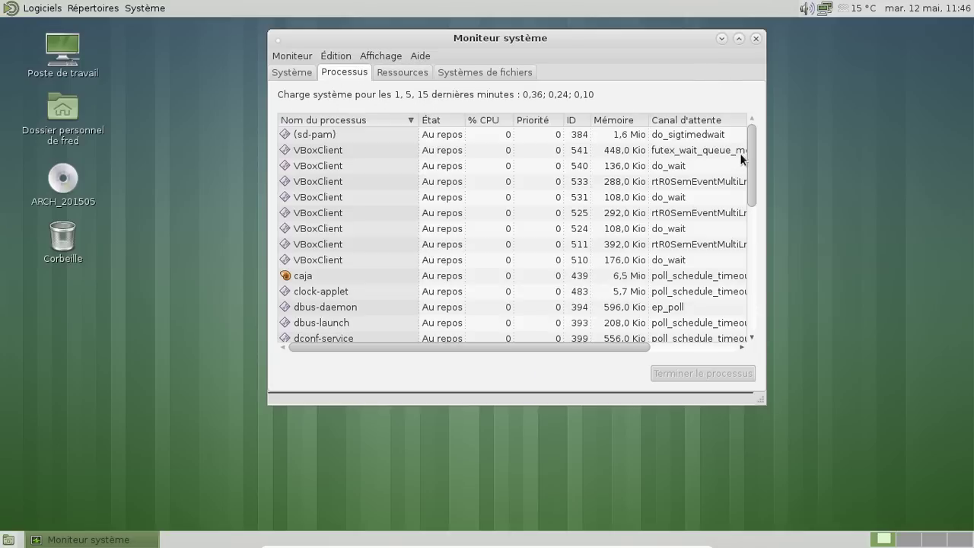
{"action": "left_click_drag", "start_coordinate": [752, 163], "coordinate": [749, 345]}
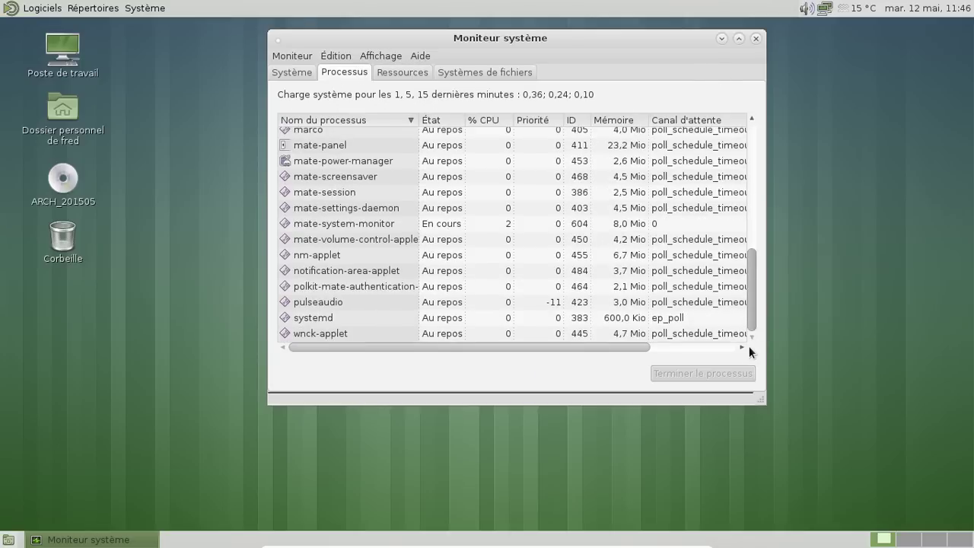
{"action": "left_click", "coordinate": [757, 41]}
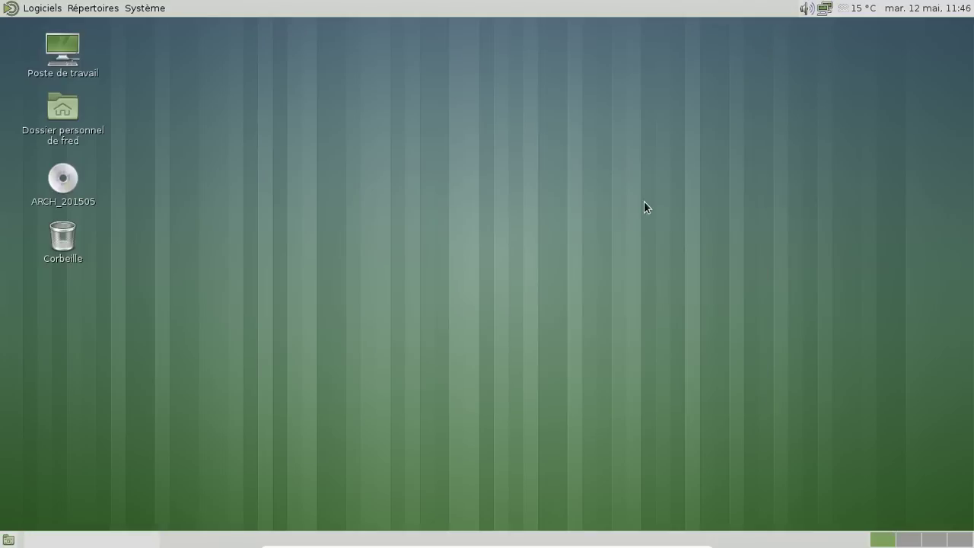
Launch Galculator, view its version information and close the calculator
{"action": "left_click", "coordinate": [9, 11]}
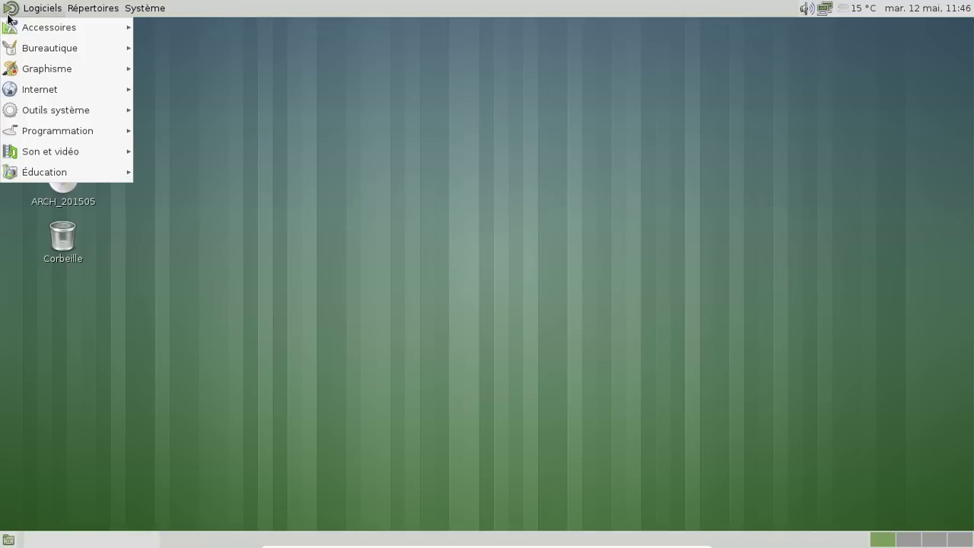
{"action": "mouse_move", "coordinate": [20, 31]}
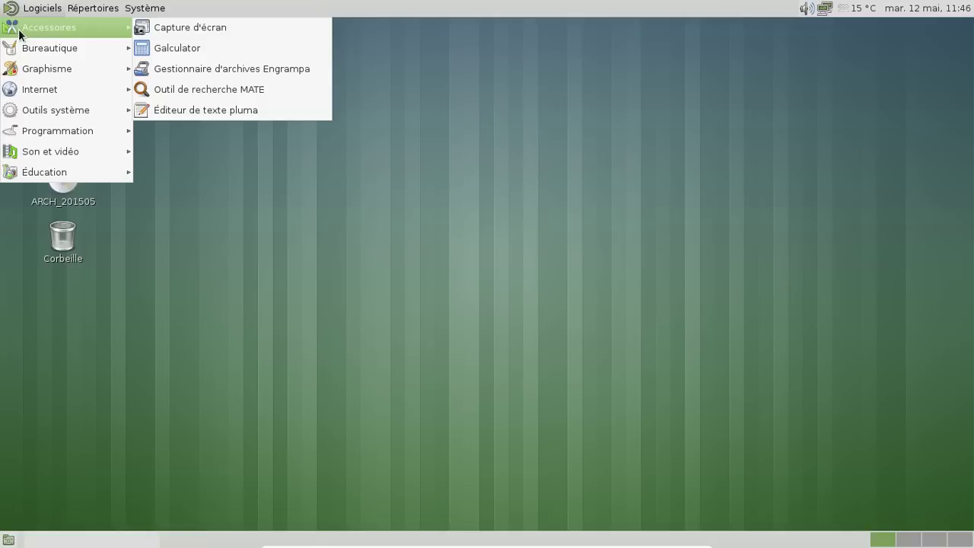
{"action": "left_click", "coordinate": [272, 43]}
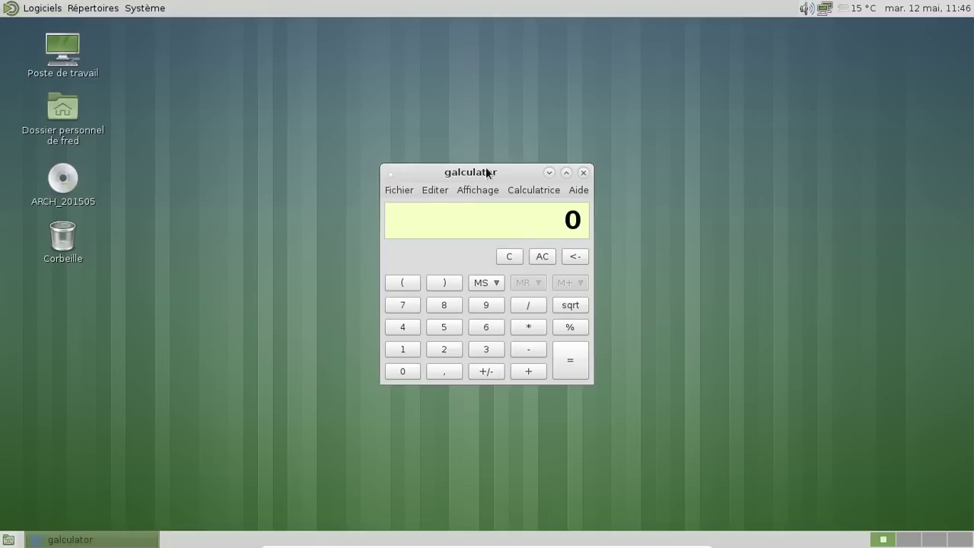
{"action": "left_click", "coordinate": [575, 192]}
{"action": "left_click", "coordinate": [585, 204]}
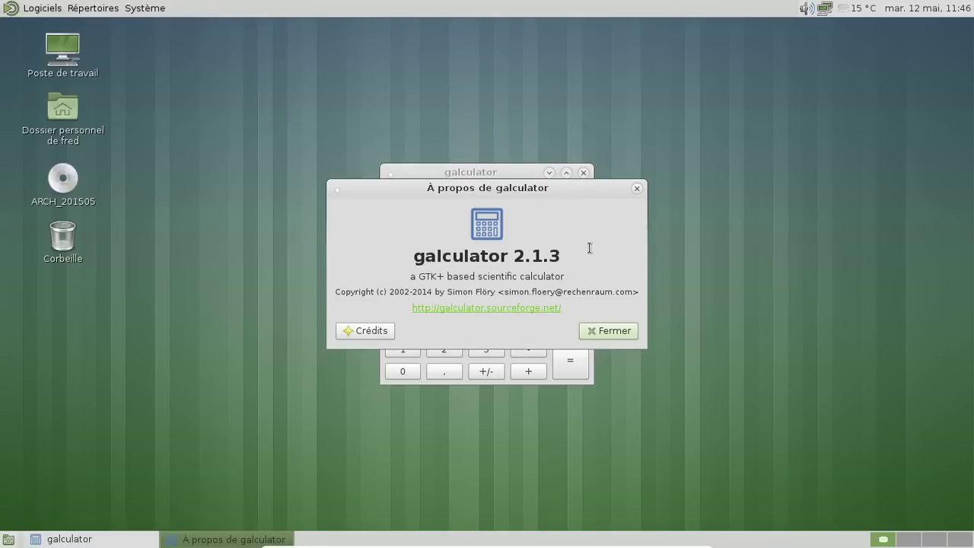
{"action": "left_click", "coordinate": [608, 330]}
{"action": "left_click", "coordinate": [584, 170]}
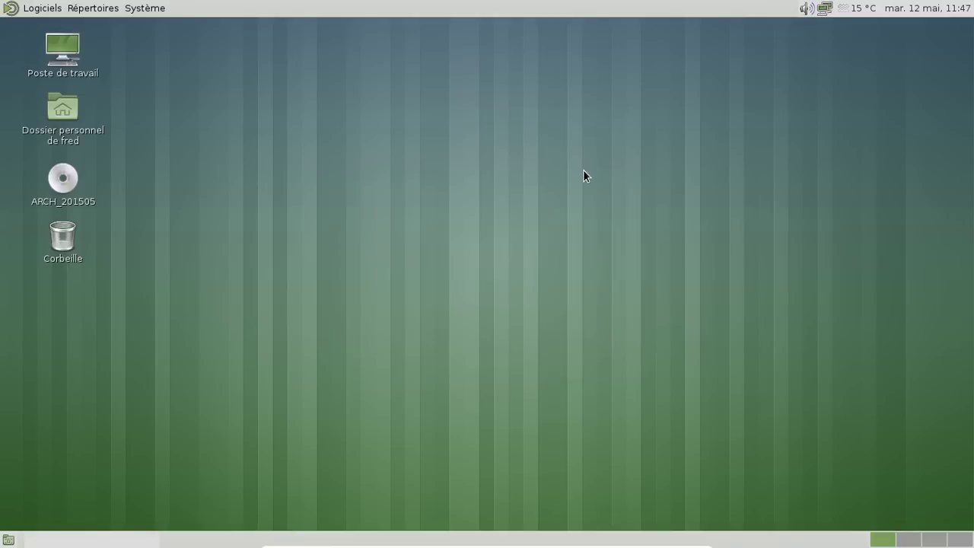
Review the installed office, graphics, Internet and system tool applications
{"action": "left_click", "coordinate": [47, 9]}
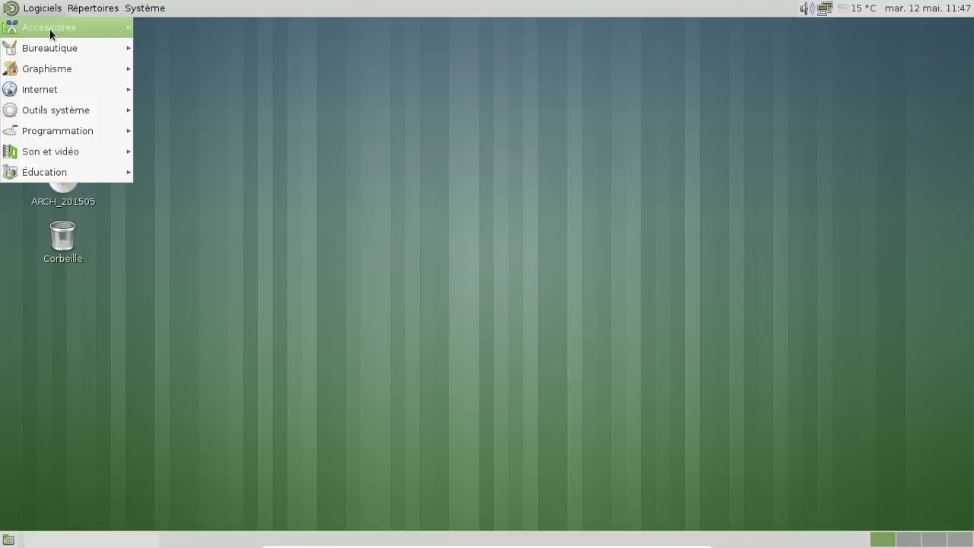
{"action": "mouse_move", "coordinate": [49, 34]}
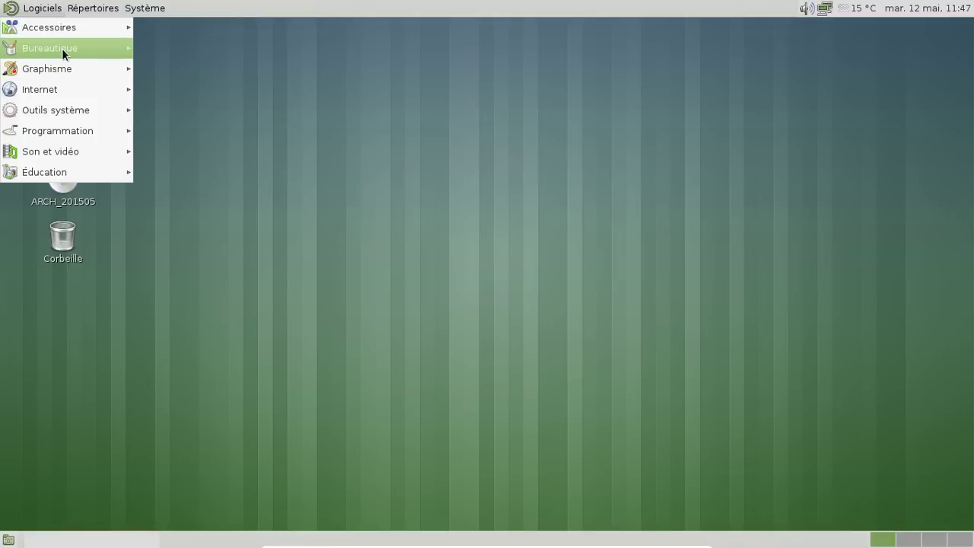
{"action": "mouse_move", "coordinate": [76, 53]}
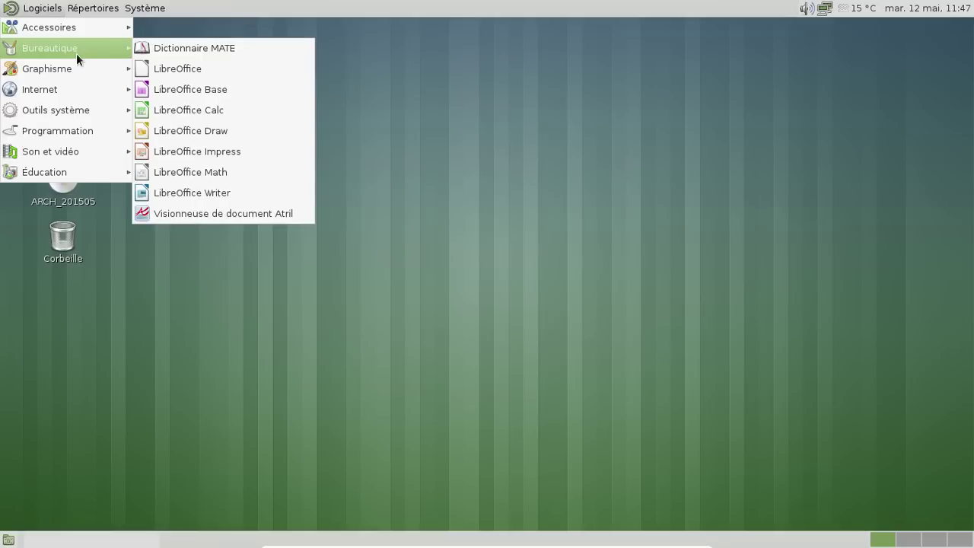
{"action": "mouse_move", "coordinate": [58, 71]}
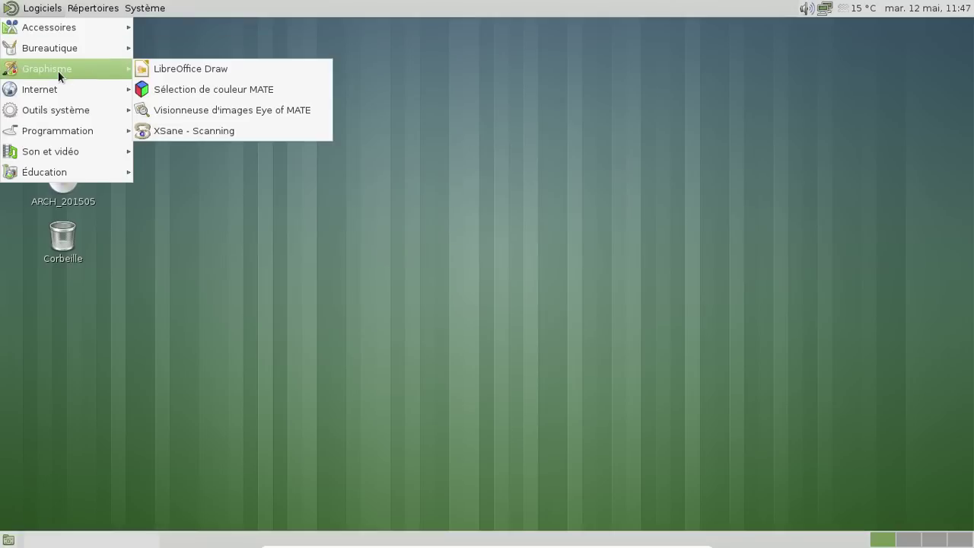
{"action": "mouse_move", "coordinate": [51, 89]}
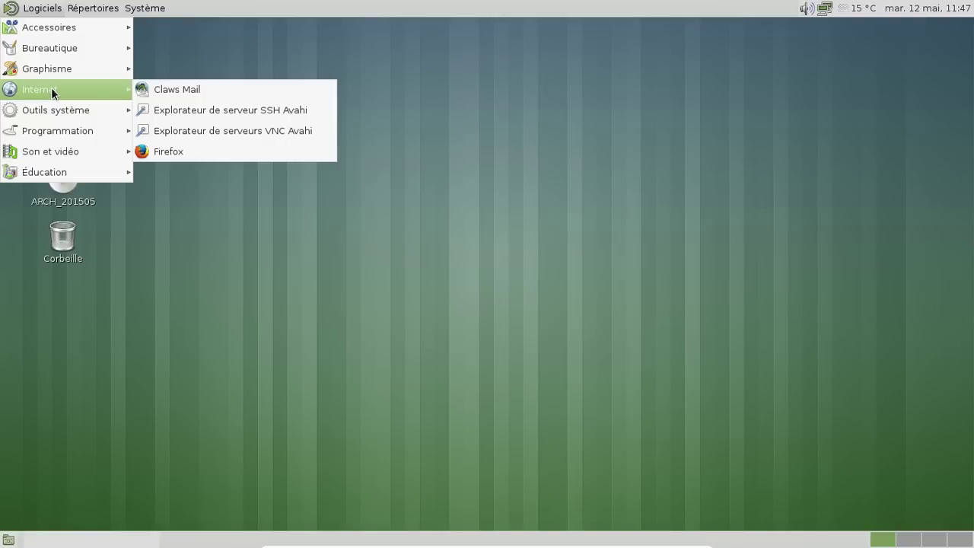
{"action": "mouse_move", "coordinate": [55, 110]}
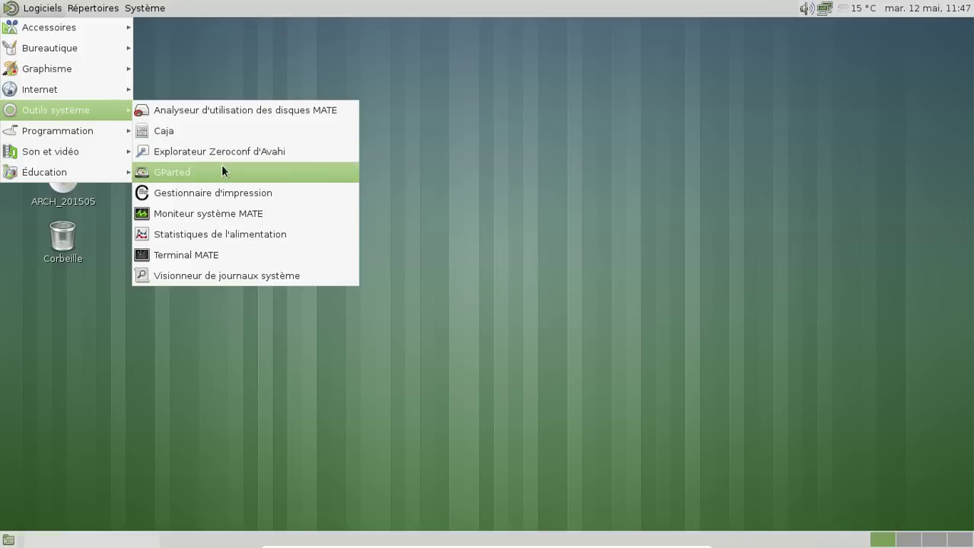
Launch the MATE terminal, move its window higher on the desktop, view its version information and close it
{"action": "left_click", "coordinate": [203, 260]}
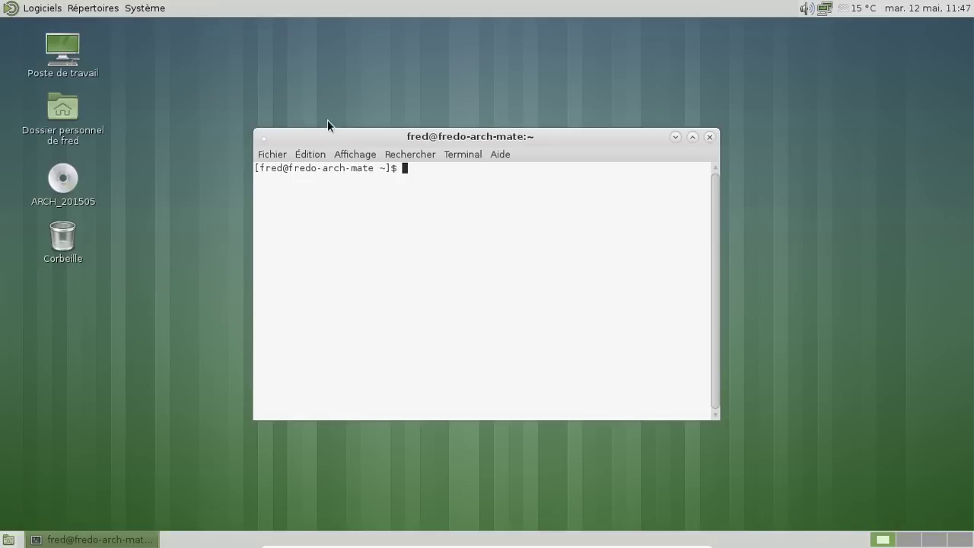
{"action": "left_click_drag", "start_coordinate": [394, 135], "coordinate": [438, 70]}
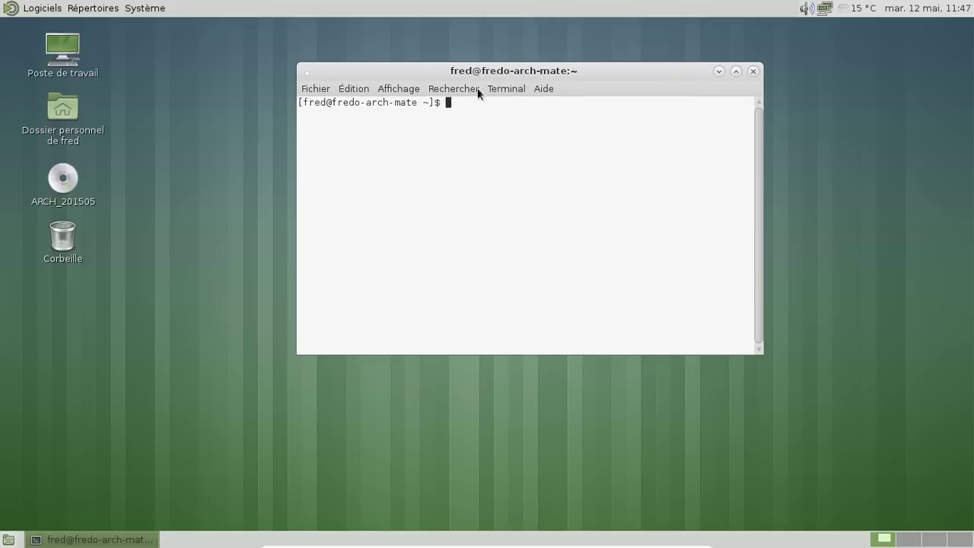
{"action": "left_click", "coordinate": [536, 88]}
{"action": "left_click", "coordinate": [552, 117]}
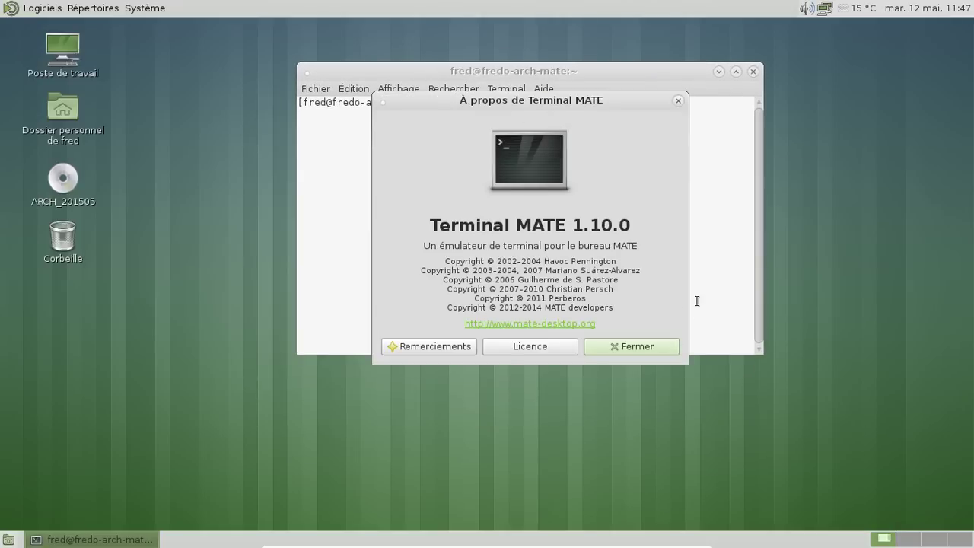
{"action": "left_click", "coordinate": [642, 347]}
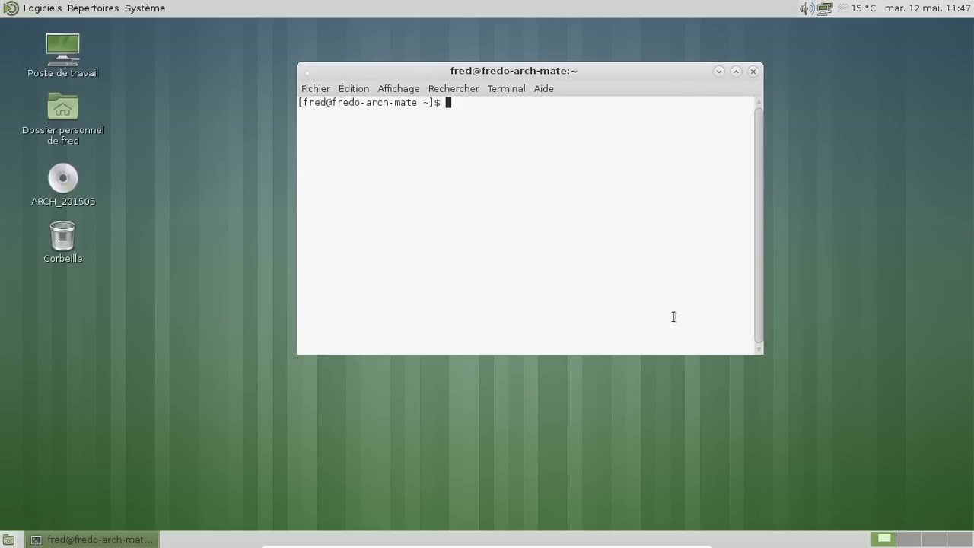
{"action": "left_click", "coordinate": [753, 71]}
Review the installed sound and video applications, including the VLC media player
{"action": "left_click", "coordinate": [24, 9]}
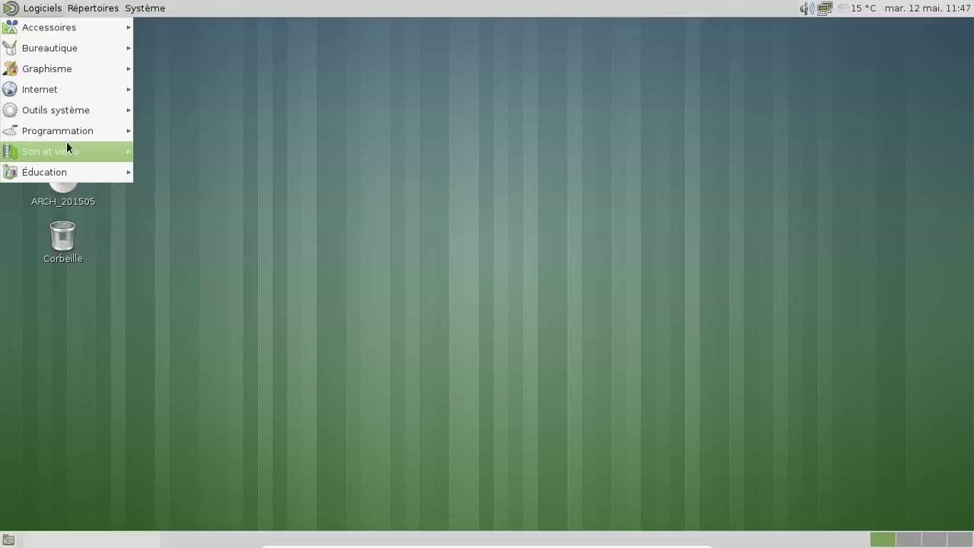
{"action": "mouse_move", "coordinate": [67, 145]}
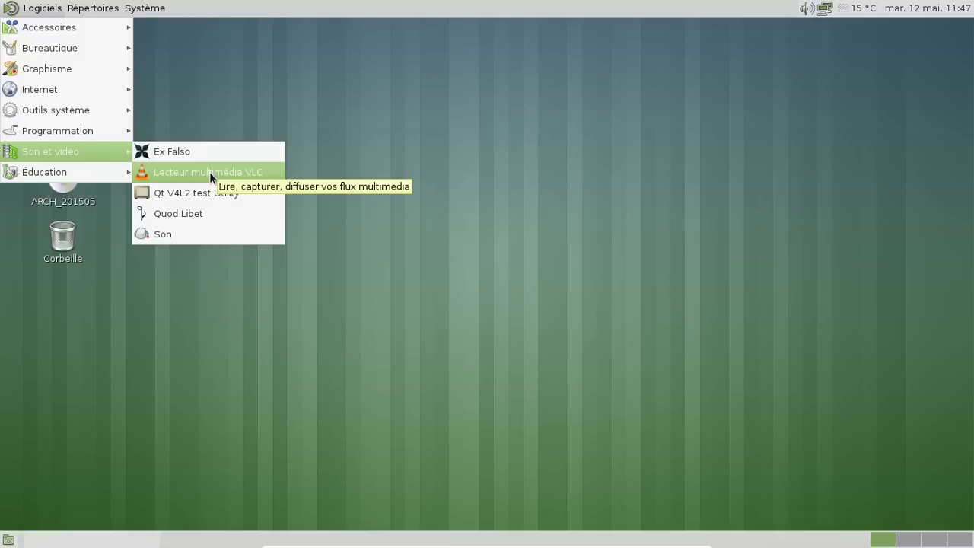
{"action": "mouse_move", "coordinate": [123, 173]}
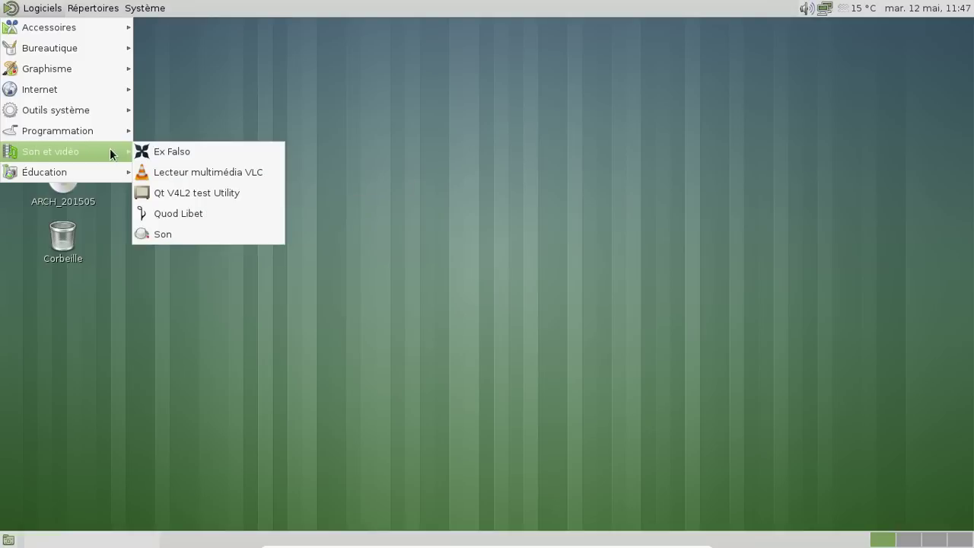
Open the network location to view the available servers, and close its window
{"action": "mouse_move", "coordinate": [117, 14]}
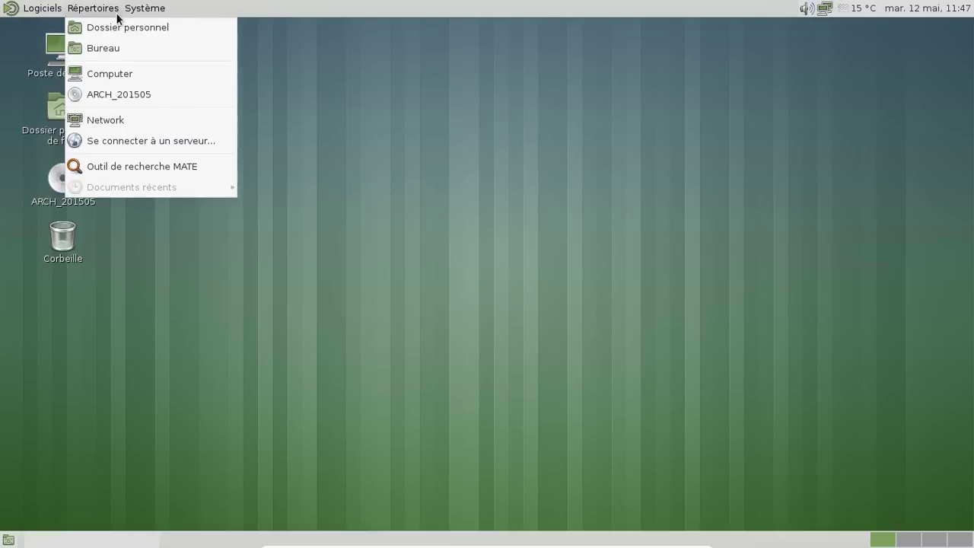
{"action": "left_click", "coordinate": [106, 120]}
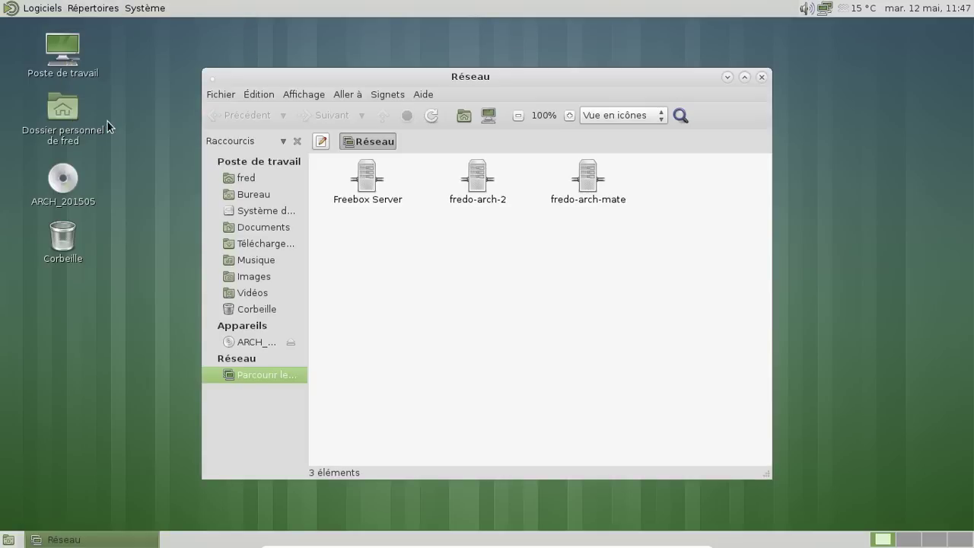
{"action": "left_click", "coordinate": [761, 78]}
Open the personal home folder in the file manager
{"action": "left_click", "coordinate": [154, 8]}
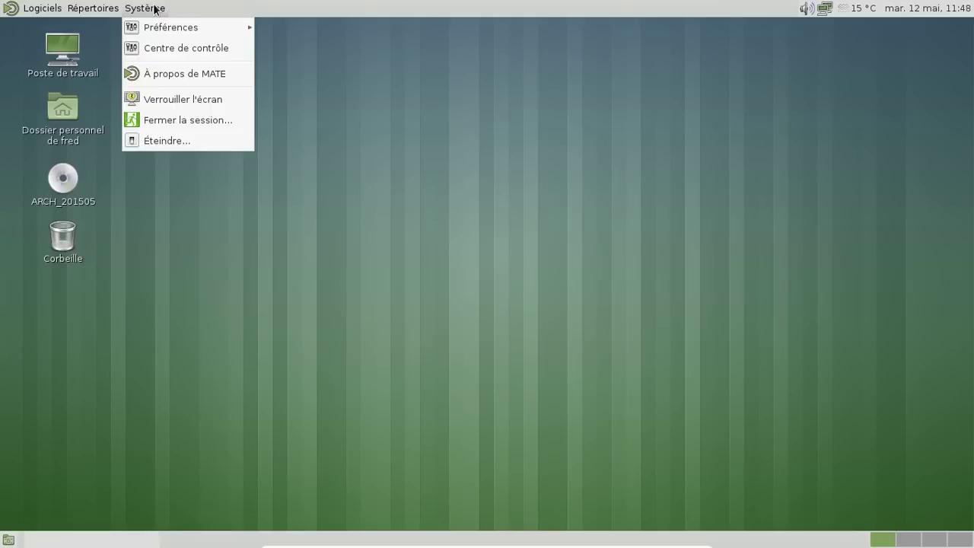
{"action": "mouse_move", "coordinate": [78, 8]}
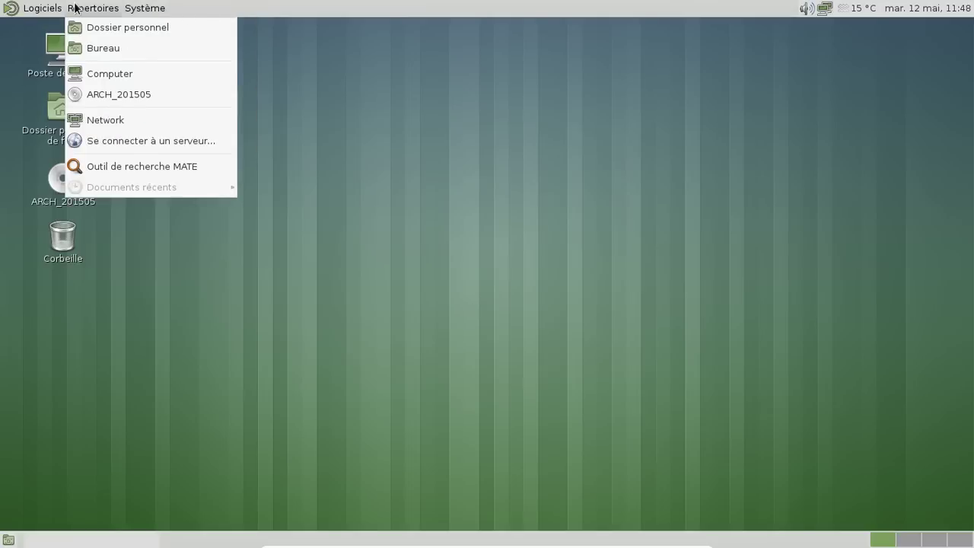
{"action": "left_click", "coordinate": [95, 26]}
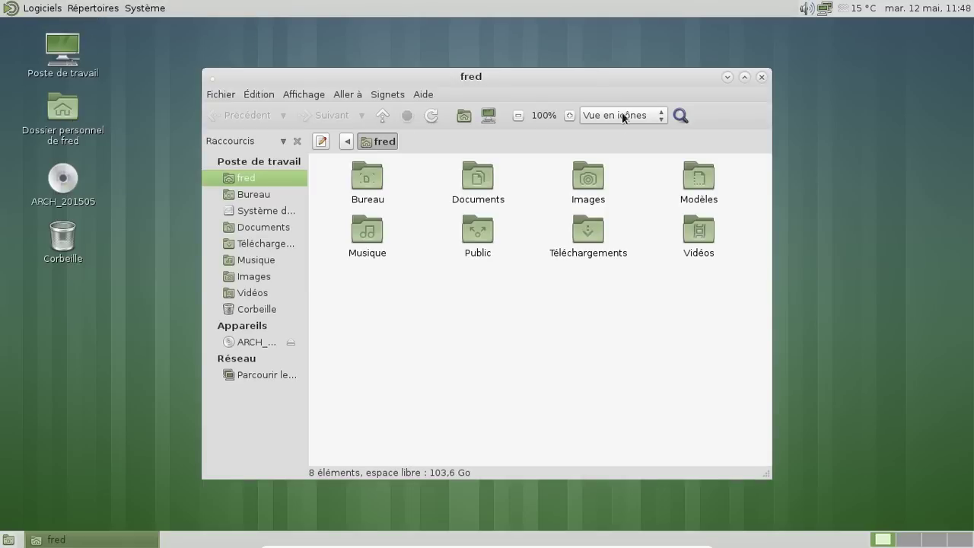
Open the MATE file search tool to view its search form, and close it
{"action": "left_click", "coordinate": [85, 9]}
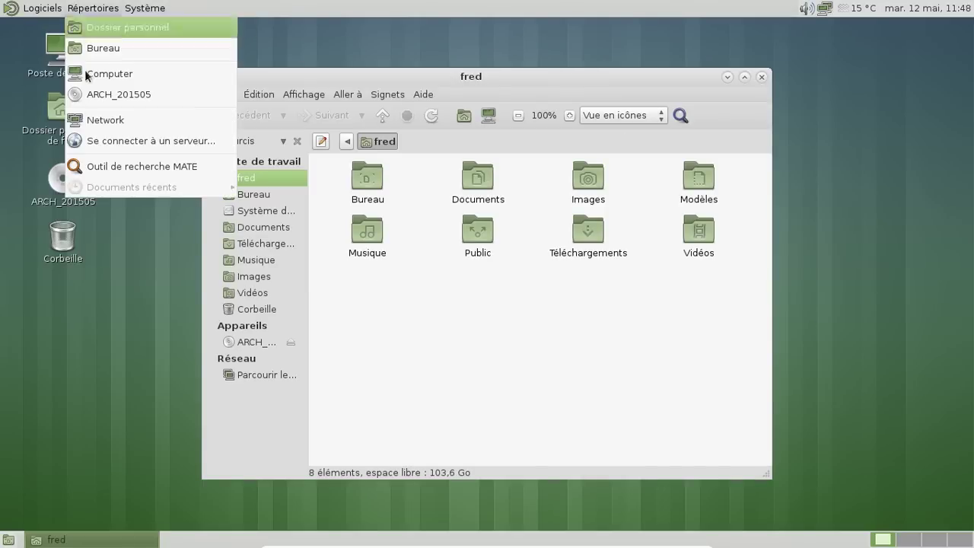
{"action": "left_click", "coordinate": [117, 162]}
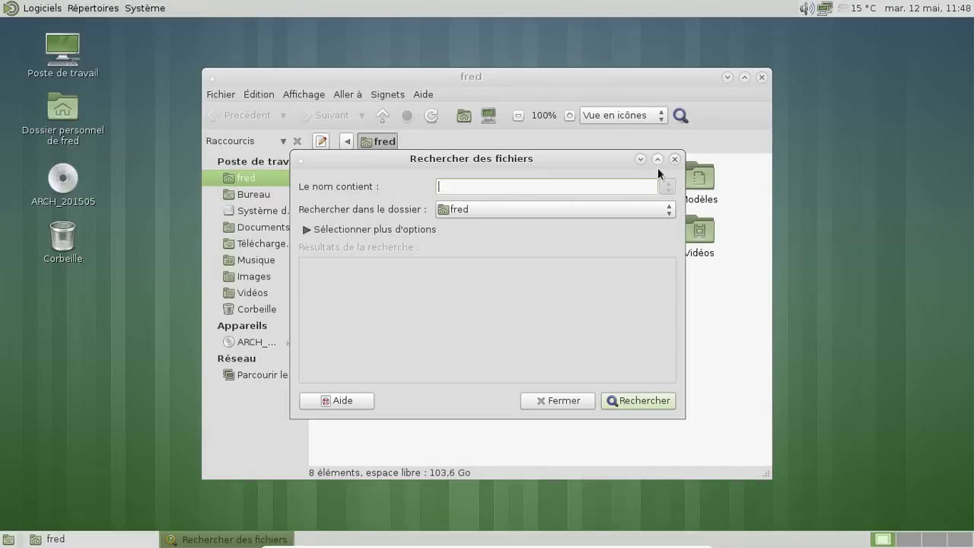
{"action": "left_click", "coordinate": [674, 160]}
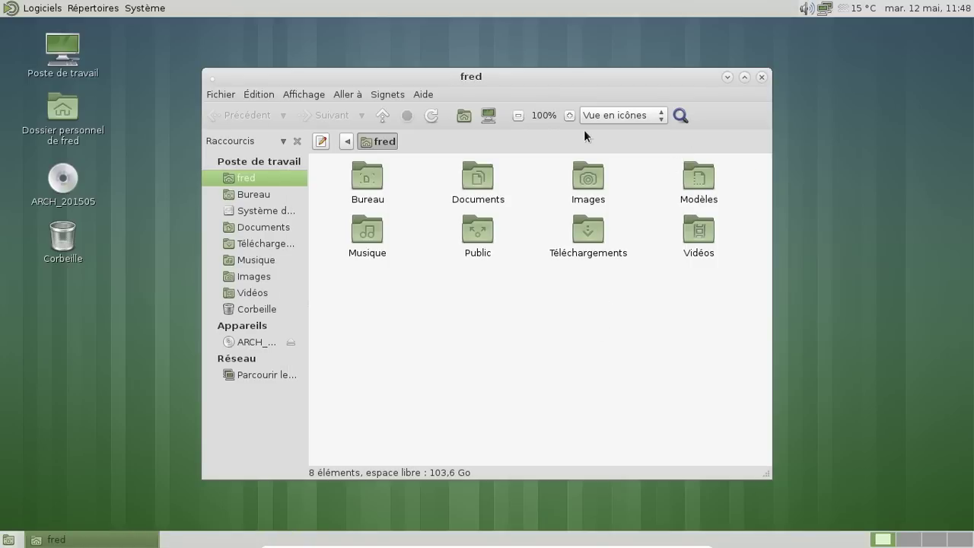
Open the file manager preferences and move the dialog slightly aside to view the default view settings
{"action": "left_click", "coordinate": [423, 95]}
{"action": "mouse_move", "coordinate": [340, 90]}
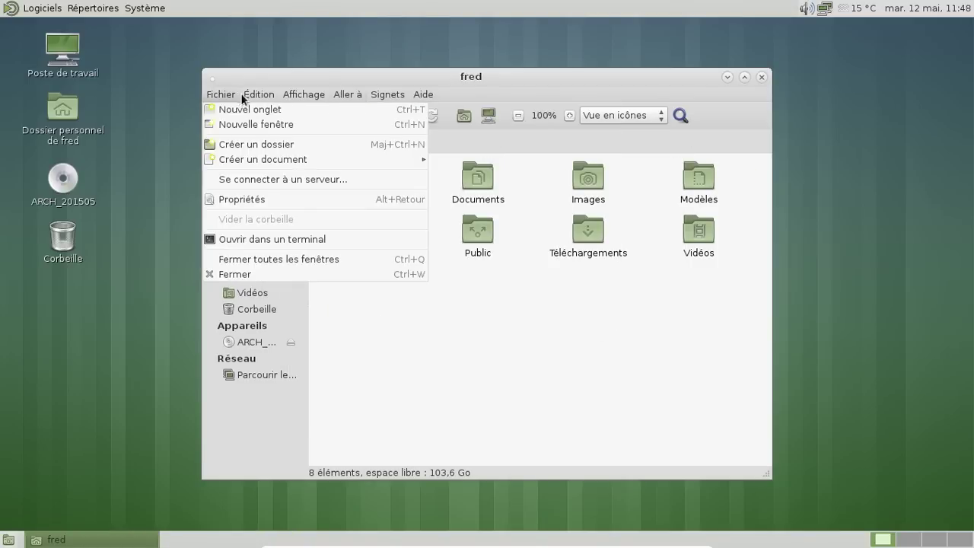
{"action": "mouse_move", "coordinate": [257, 94]}
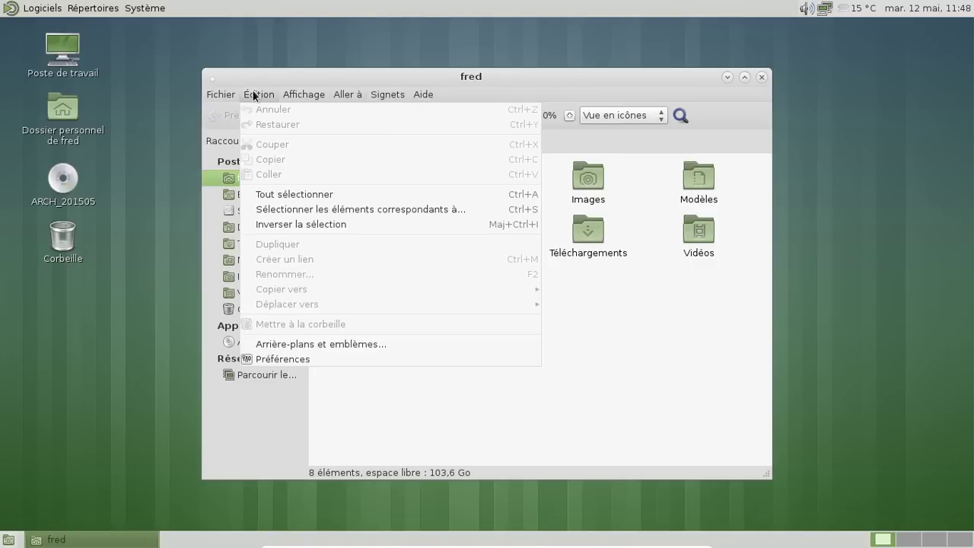
{"action": "left_click", "coordinate": [304, 358]}
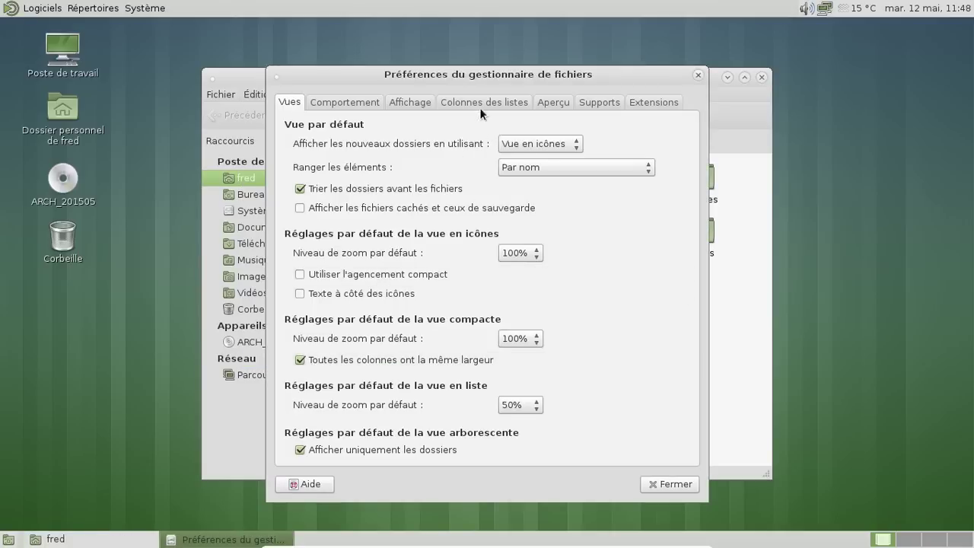
{"action": "left_click_drag", "start_coordinate": [465, 74], "coordinate": [503, 63]}
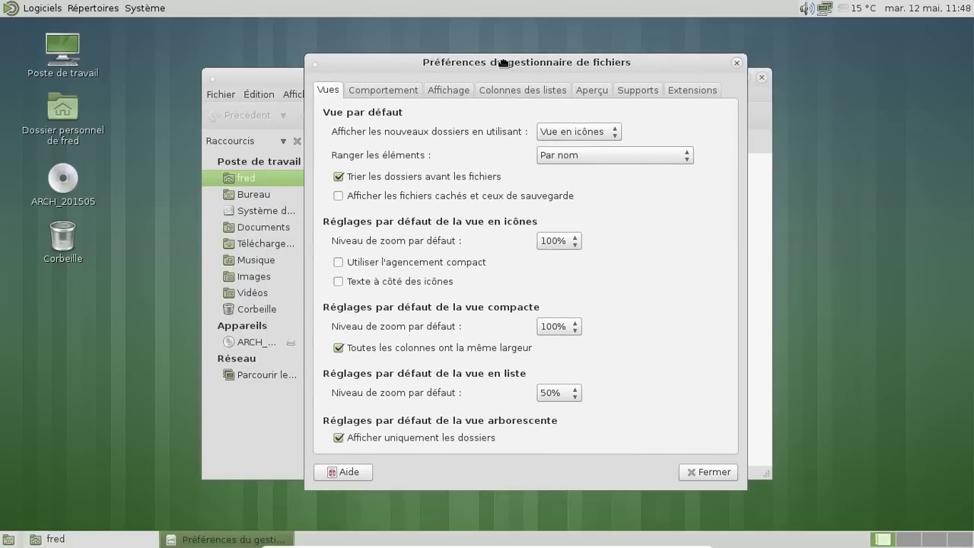
Examine the file manager's behaviour, display, list column, preview, media and extension preferences, and close the dialog and home folder window
{"action": "left_click", "coordinate": [410, 90]}
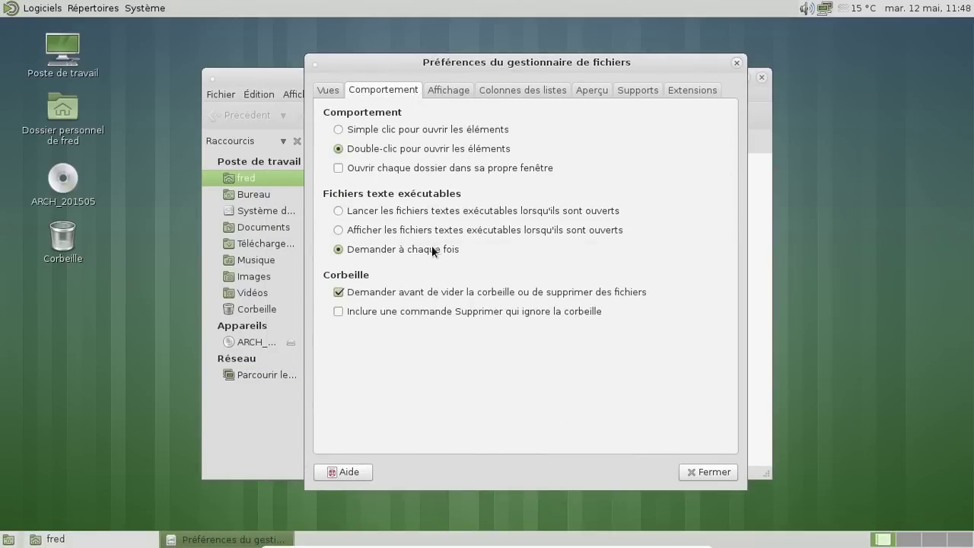
{"action": "left_click", "coordinate": [448, 91]}
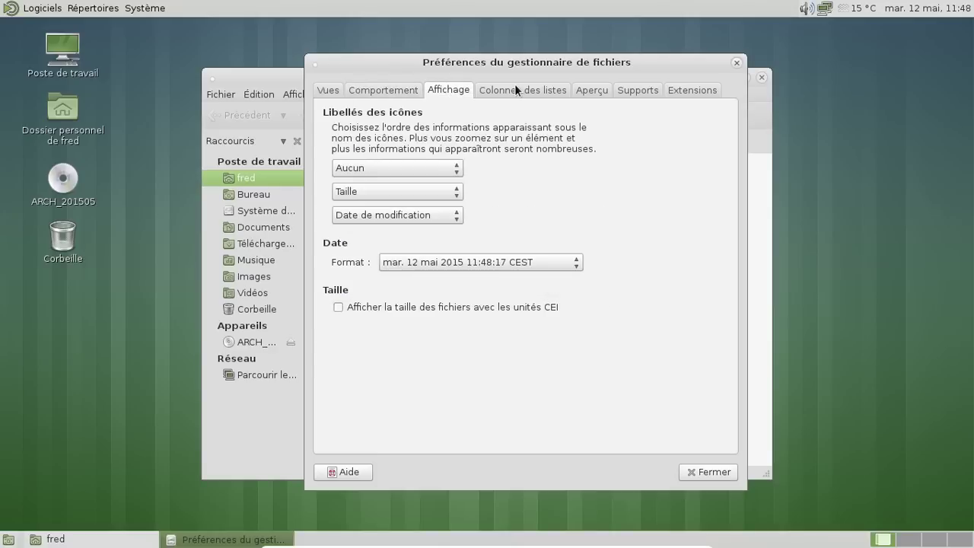
{"action": "left_click", "coordinate": [515, 89]}
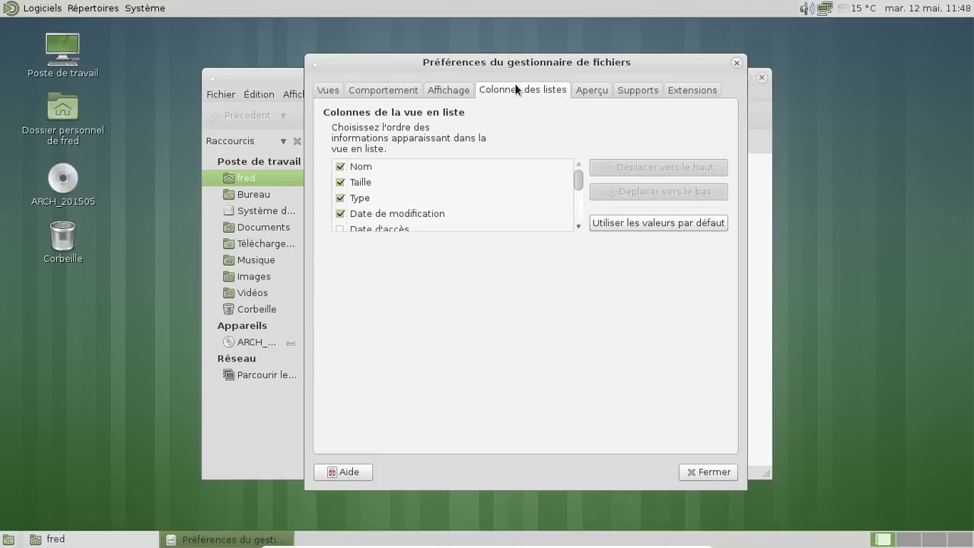
{"action": "left_click", "coordinate": [595, 91]}
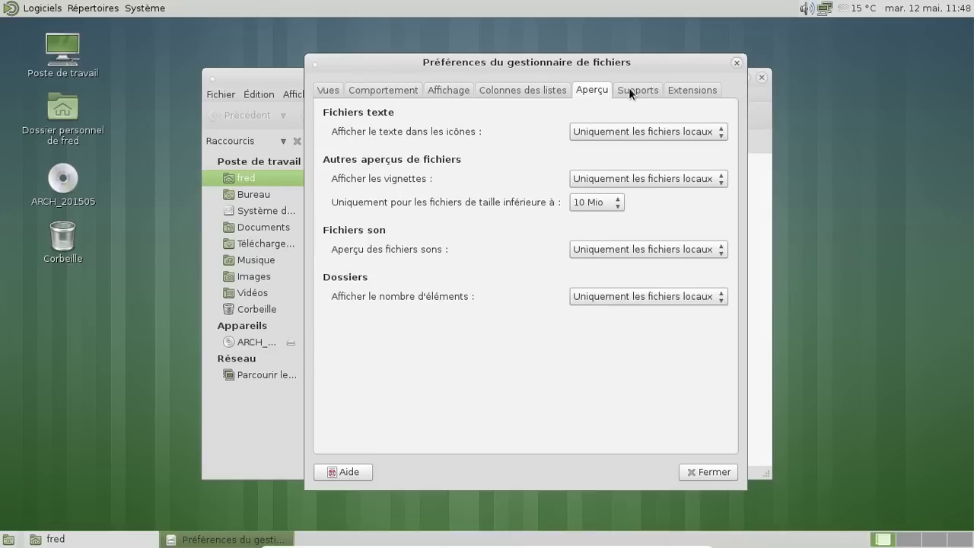
{"action": "left_click", "coordinate": [628, 88]}
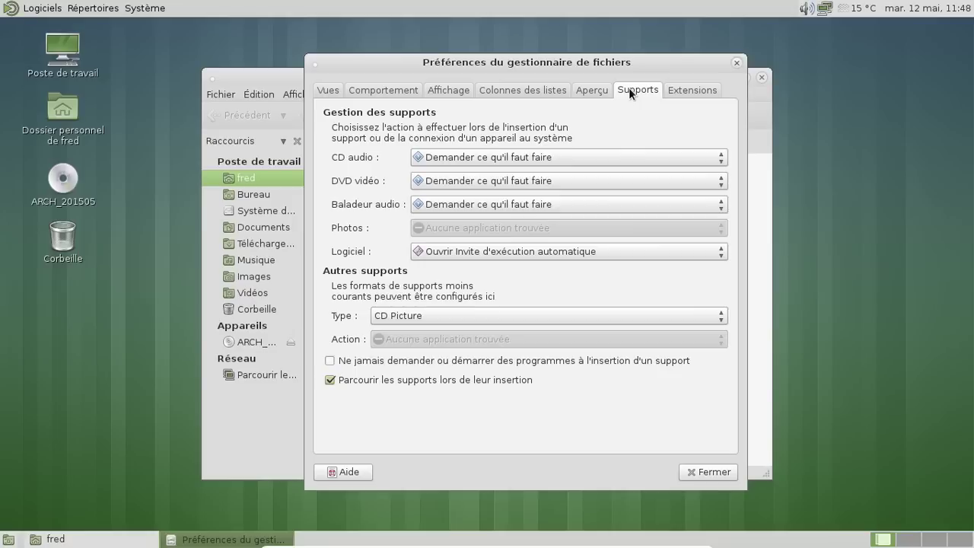
{"action": "left_click", "coordinate": [679, 92]}
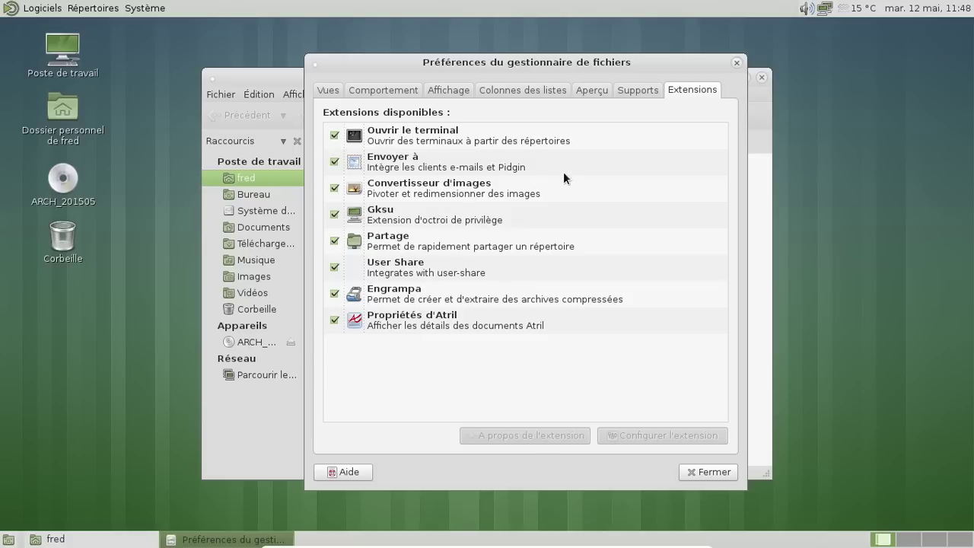
{"action": "left_click", "coordinate": [738, 61]}
{"action": "left_click", "coordinate": [762, 78]}
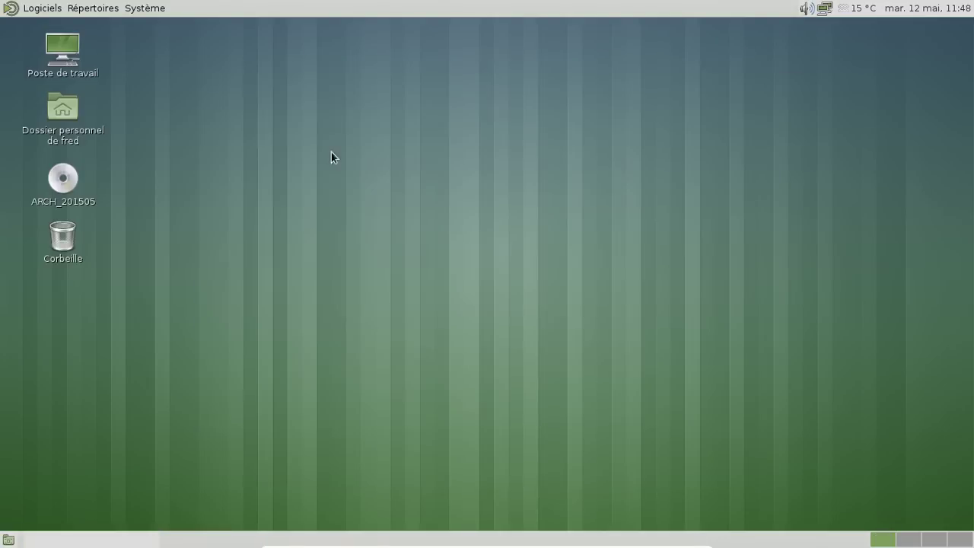
Browse the applications and system entries, and open the Control Centre (Centre de contrôle)
{"action": "left_click", "coordinate": [51, 9]}
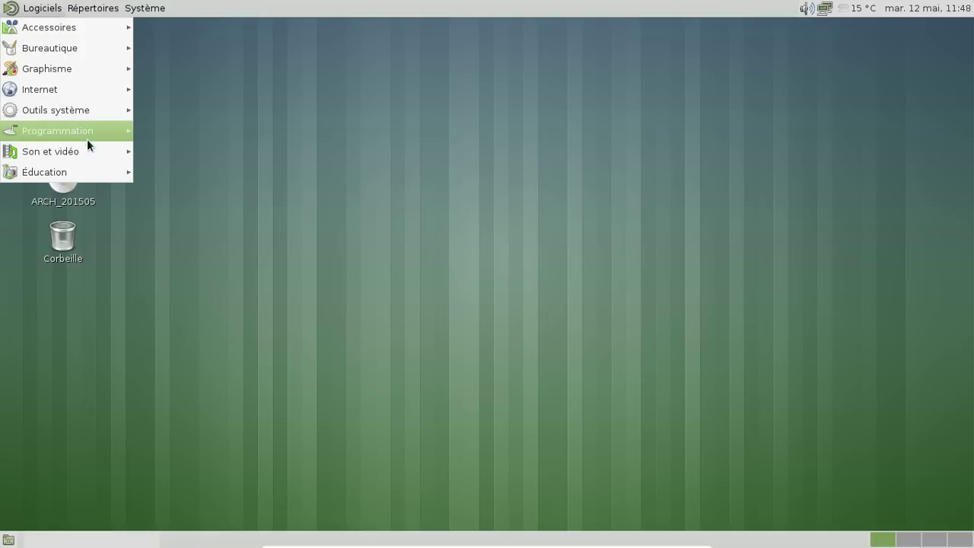
{"action": "mouse_move", "coordinate": [88, 150]}
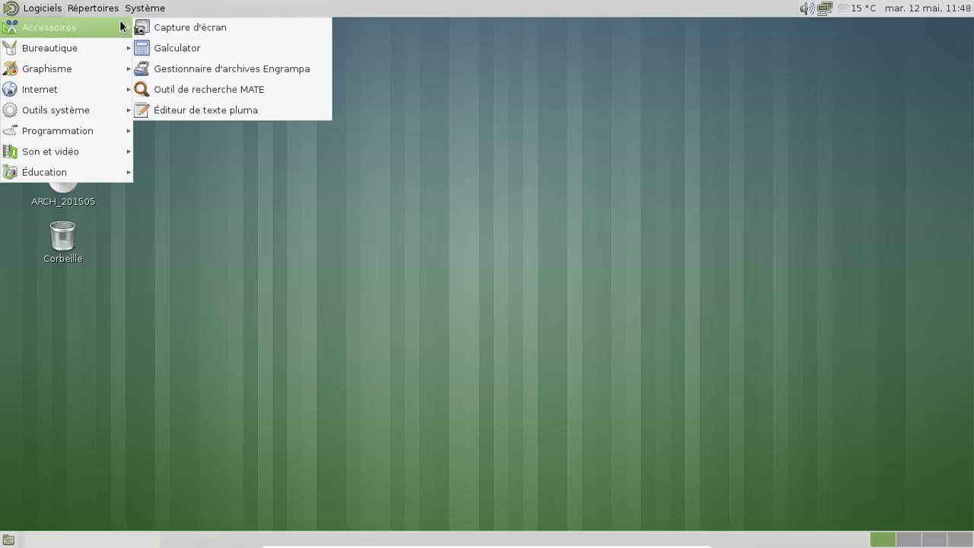
{"action": "mouse_move", "coordinate": [158, 13]}
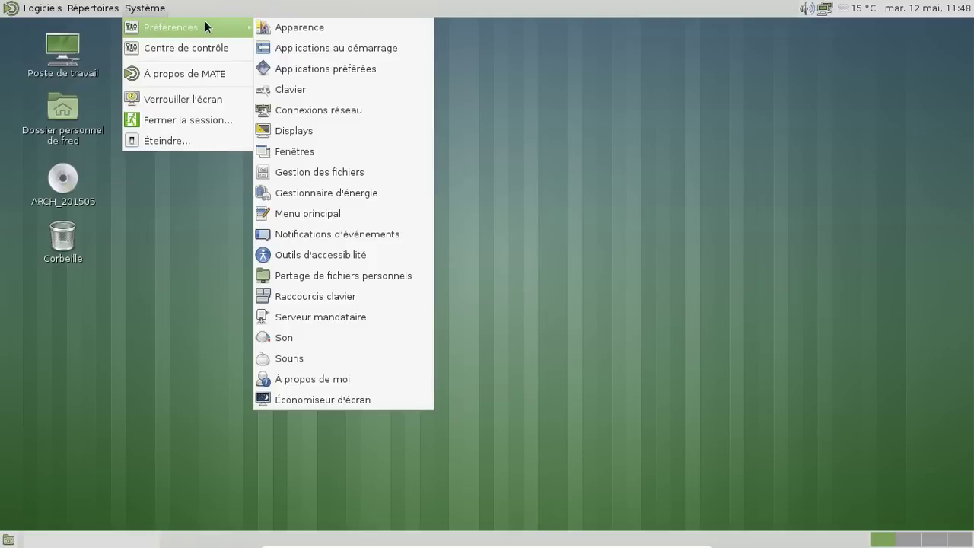
{"action": "left_click", "coordinate": [188, 52]}
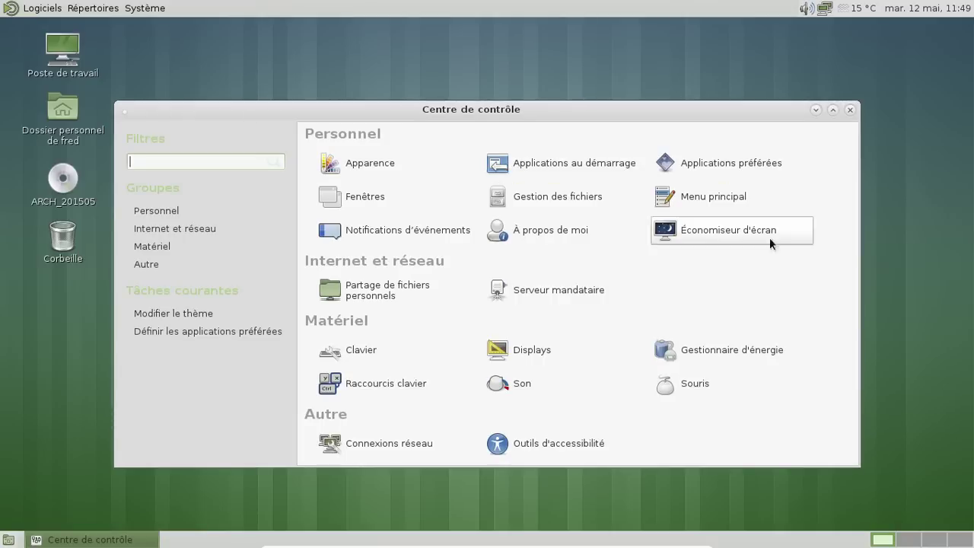
View the personal information (À propos de moi) dialog and the main menu editor from the Control Centre, closing each one
{"action": "left_click", "coordinate": [615, 237]}
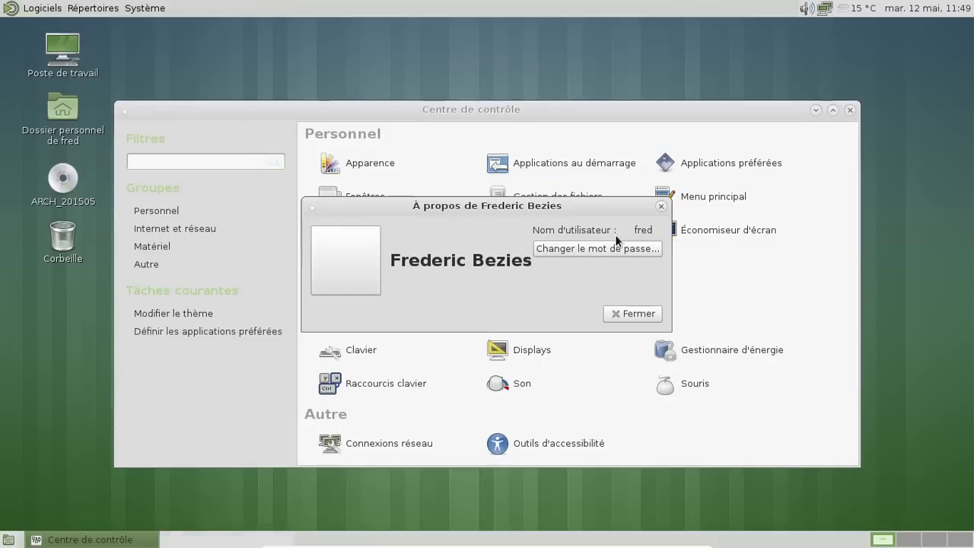
{"action": "left_click", "coordinate": [662, 207]}
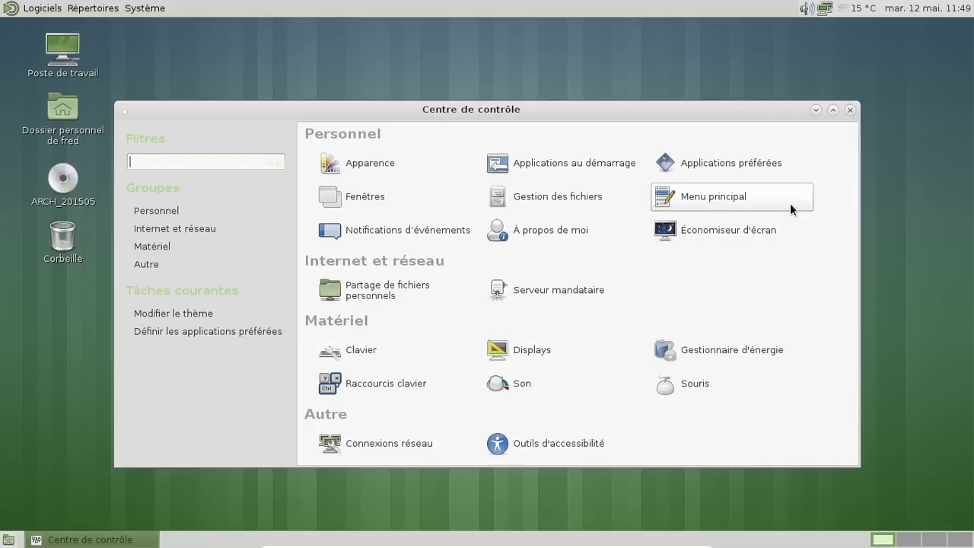
{"action": "left_click", "coordinate": [789, 203]}
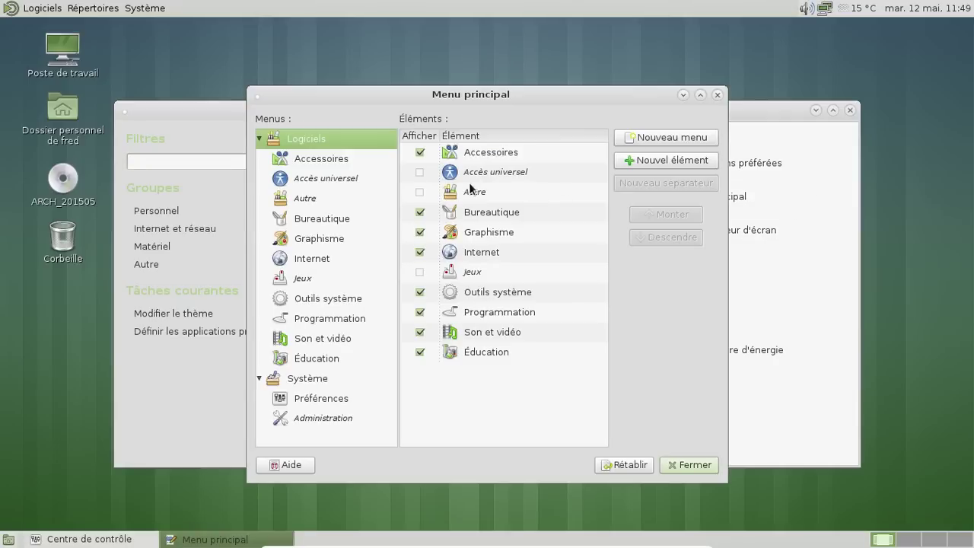
{"action": "left_click", "coordinate": [713, 98]}
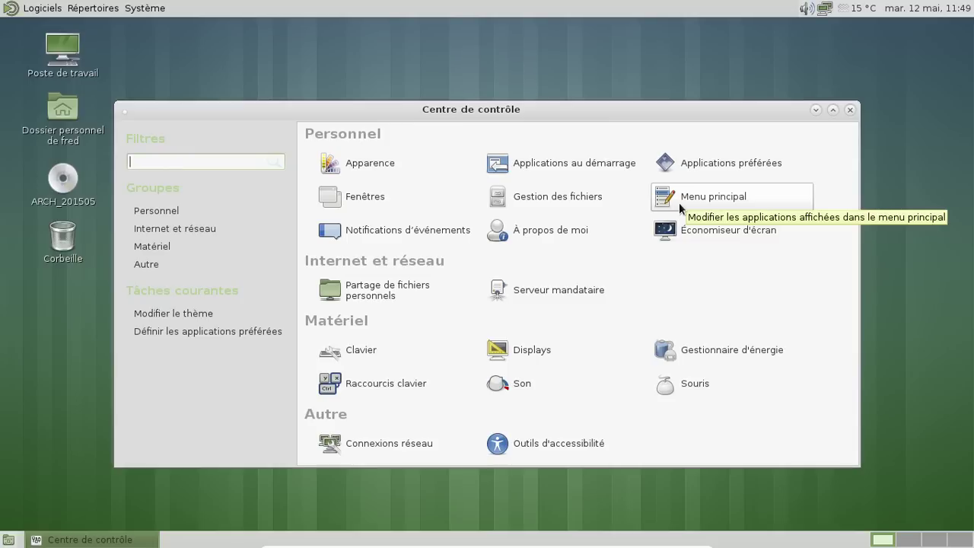
Open the keyboard properties and view the layout options list and the Français layout diagram, closing both of these sub-windows
{"action": "left_click", "coordinate": [393, 351]}
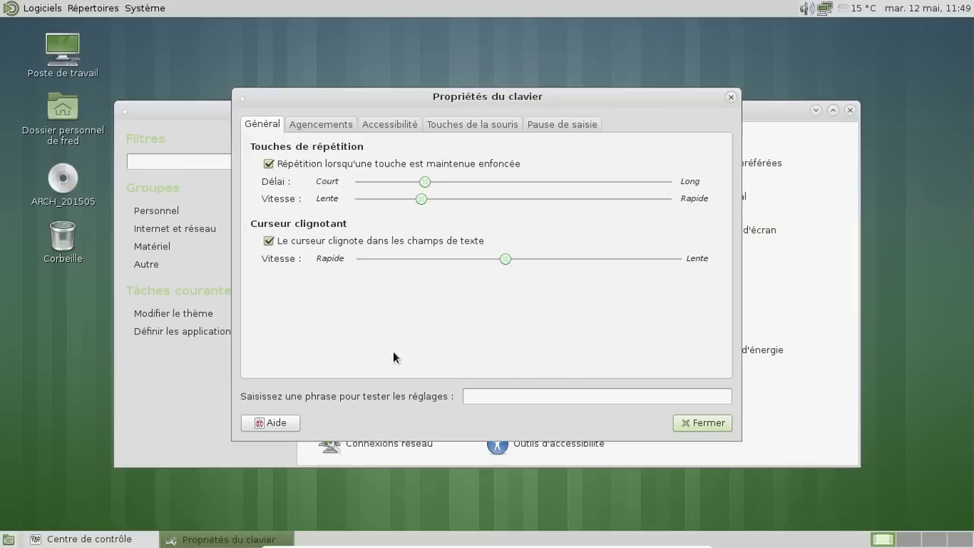
{"action": "left_click", "coordinate": [325, 125]}
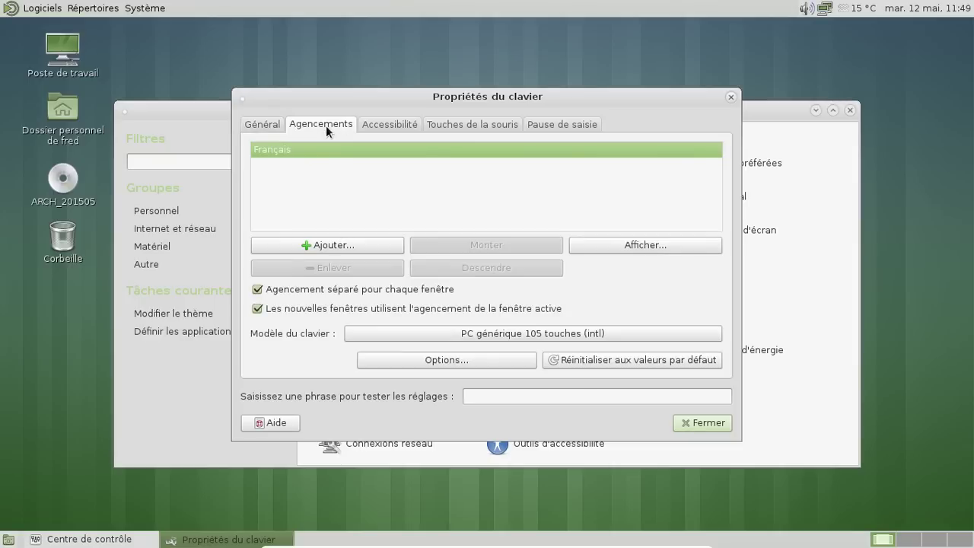
{"action": "left_click", "coordinate": [427, 354]}
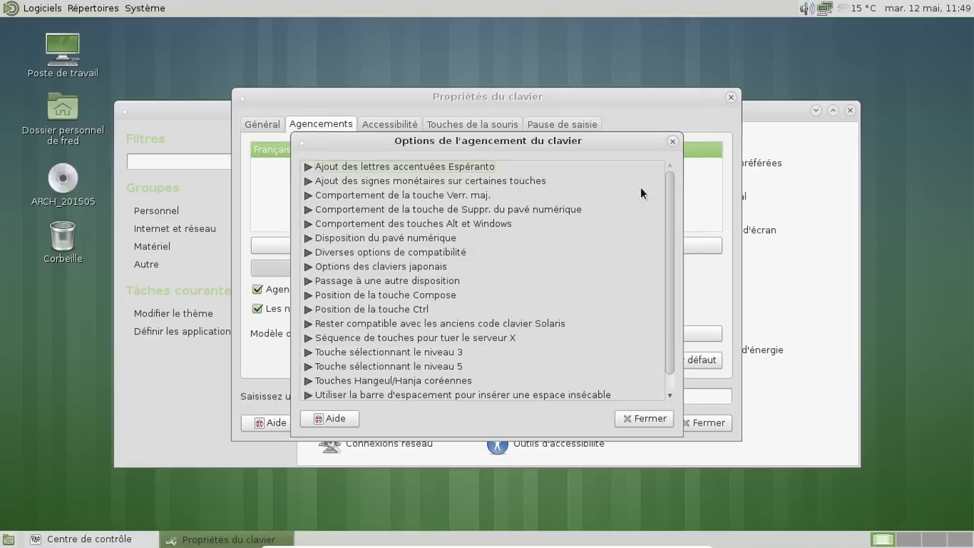
{"action": "left_click", "coordinate": [659, 418]}
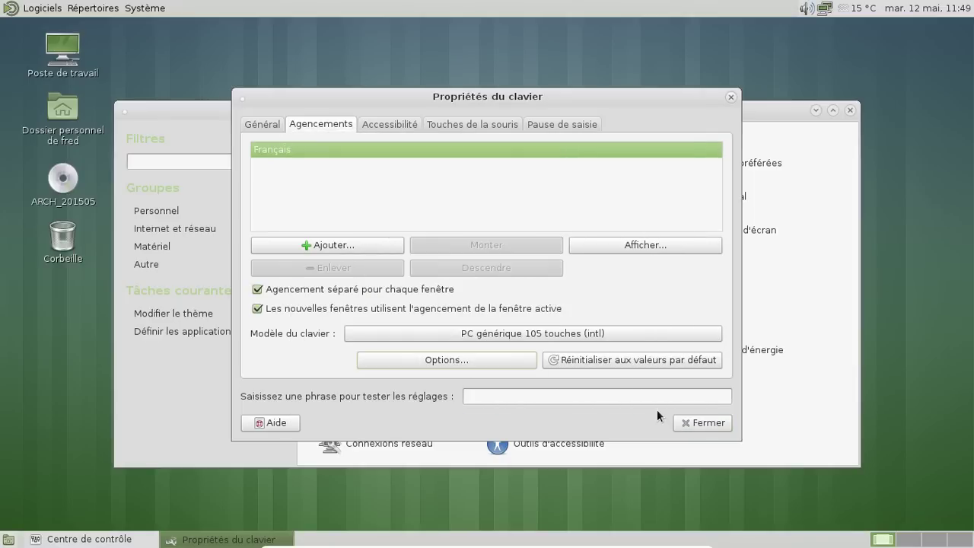
{"action": "left_click", "coordinate": [646, 244]}
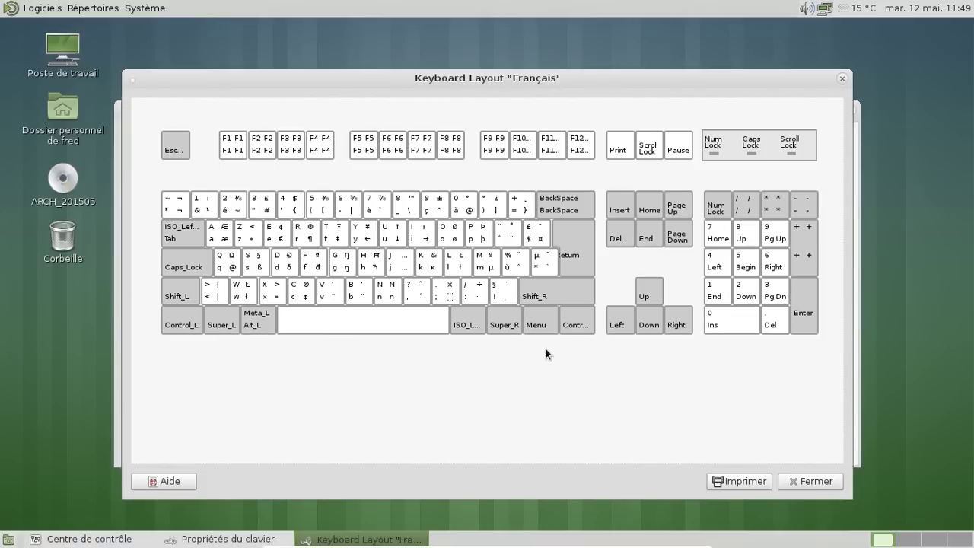
{"action": "left_click", "coordinate": [801, 480]}
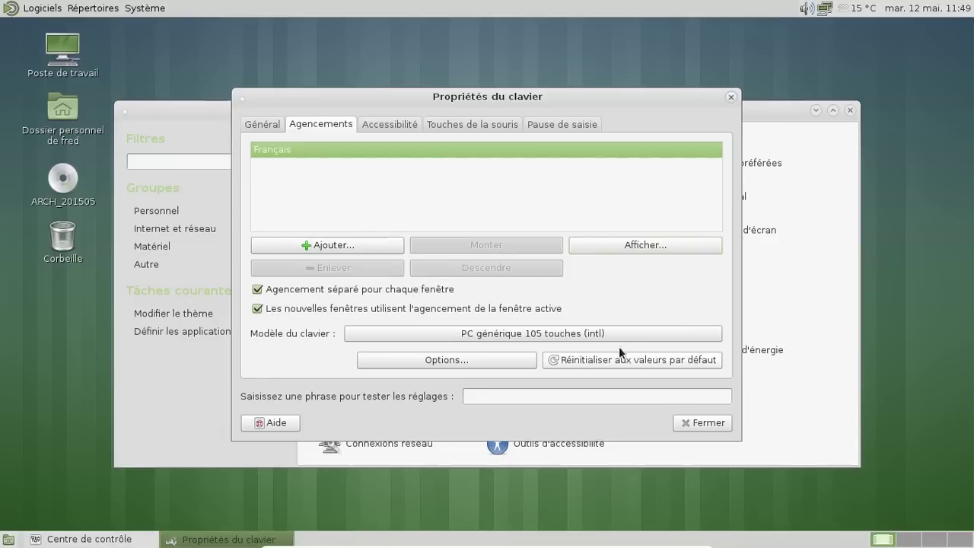
Start adding a keyboard layout and preview the layout by country for France
{"action": "left_click", "coordinate": [387, 249]}
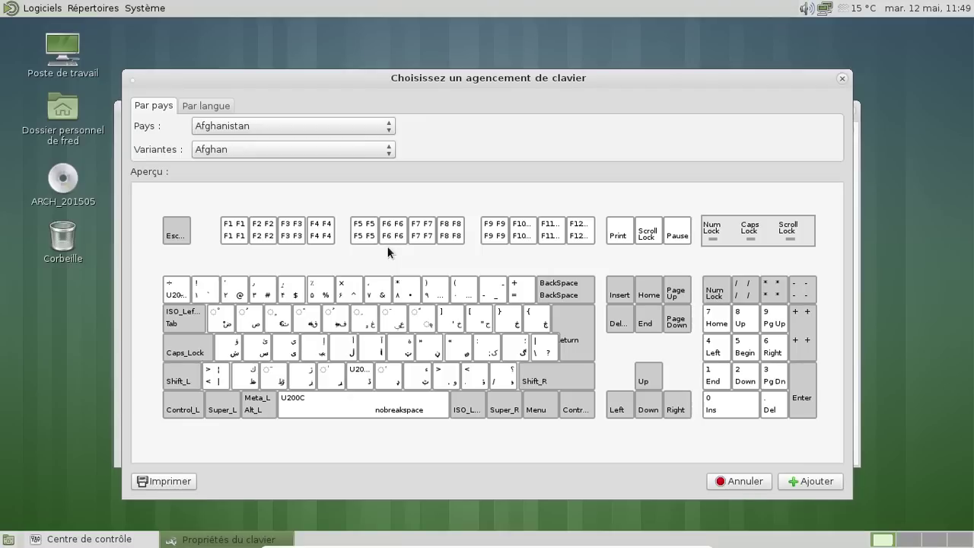
{"action": "left_click", "coordinate": [218, 129]}
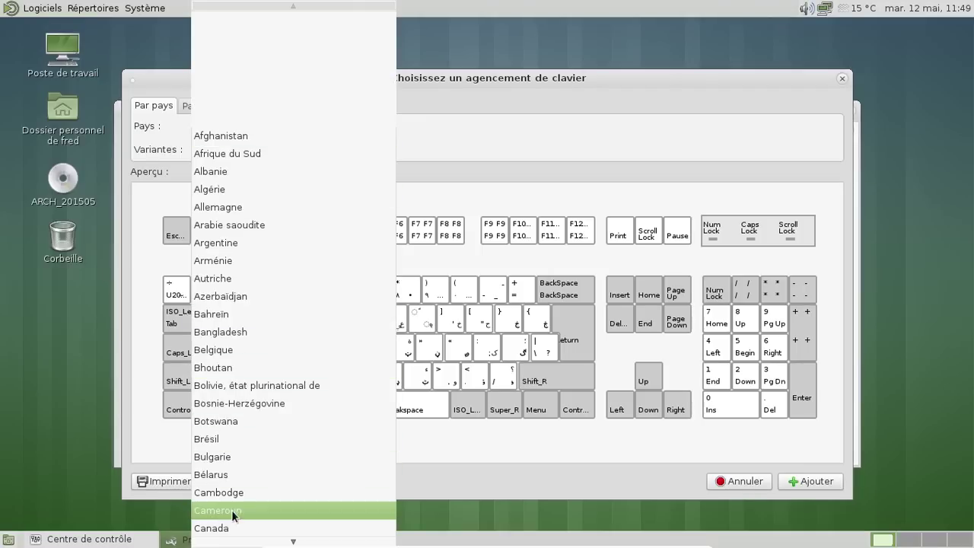
{"action": "scroll", "coordinate": [228, 517], "scroll_direction": "down", "scroll_amount": 5}
{"action": "scroll", "coordinate": [228, 514], "scroll_direction": "down", "scroll_amount": 3}
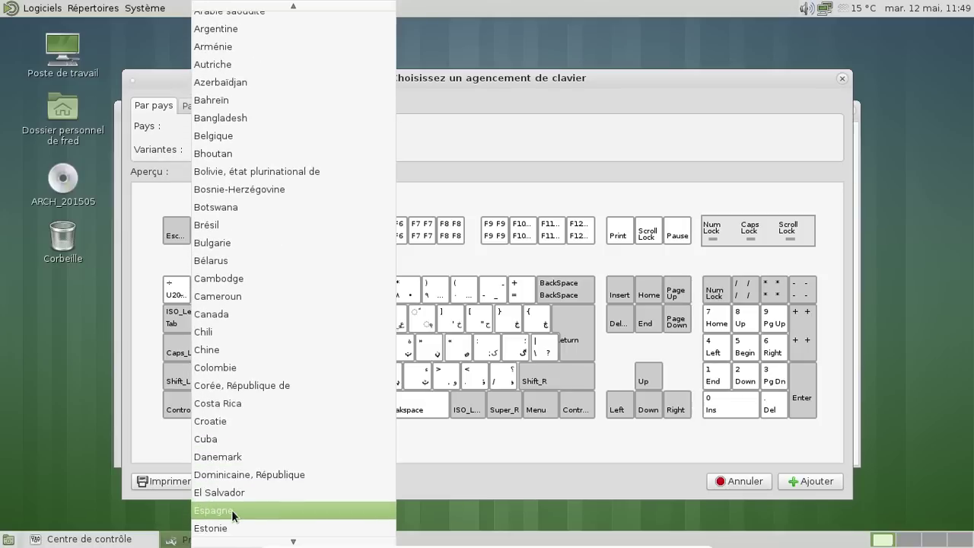
{"action": "left_click", "coordinate": [225, 488]}
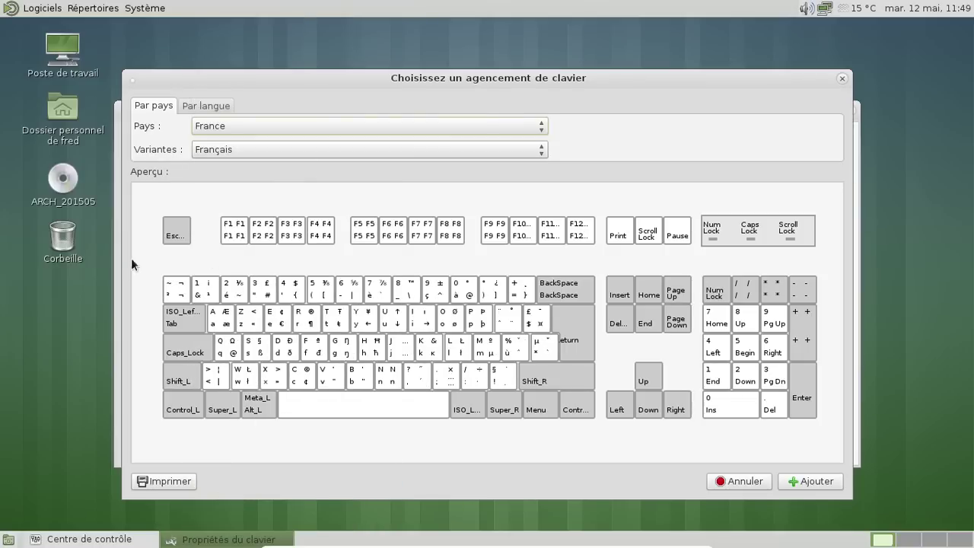
Preview the layout by language for français, check its variants, and close the chooser and keyboard properties without adding a layout
{"action": "left_click", "coordinate": [206, 99]}
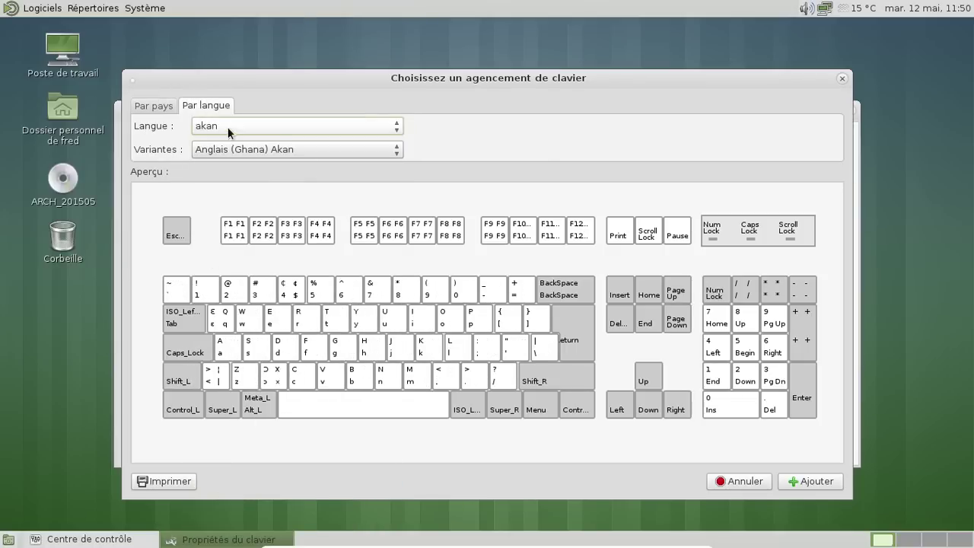
{"action": "left_click", "coordinate": [228, 127]}
{"action": "scroll", "coordinate": [246, 525], "scroll_direction": "down", "scroll_amount": 3}
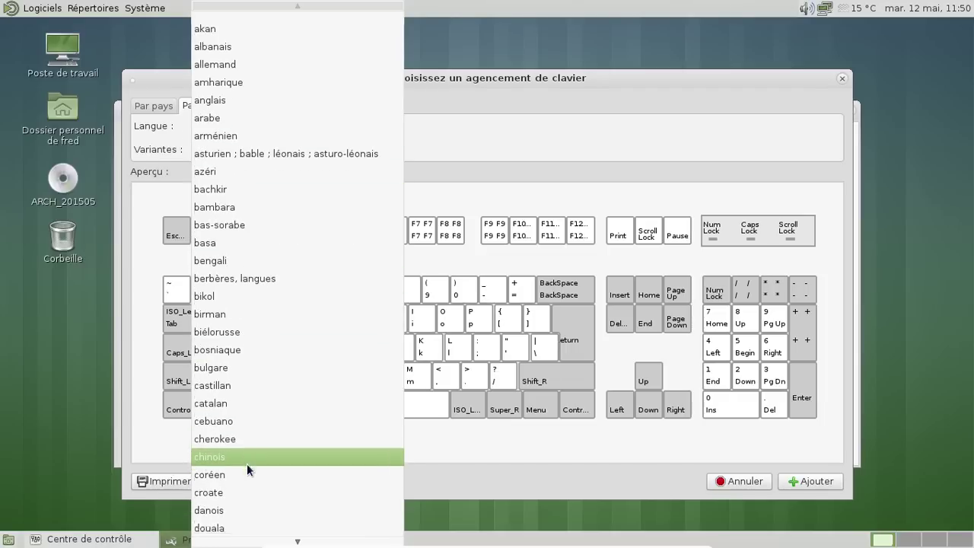
{"action": "scroll", "coordinate": [246, 463], "scroll_direction": "down", "scroll_amount": 5}
{"action": "left_click", "coordinate": [246, 464]}
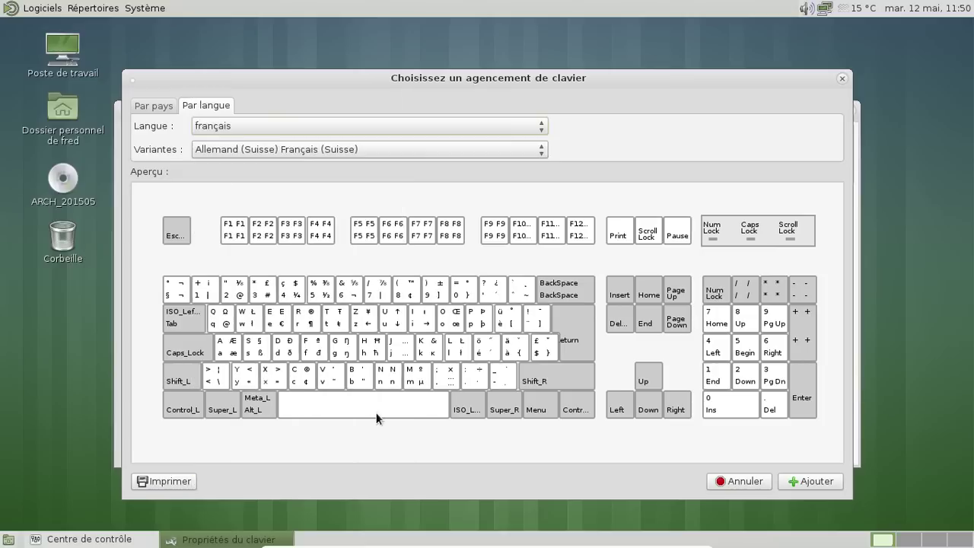
{"action": "left_click", "coordinate": [328, 146]}
{"action": "left_click", "coordinate": [721, 108]}
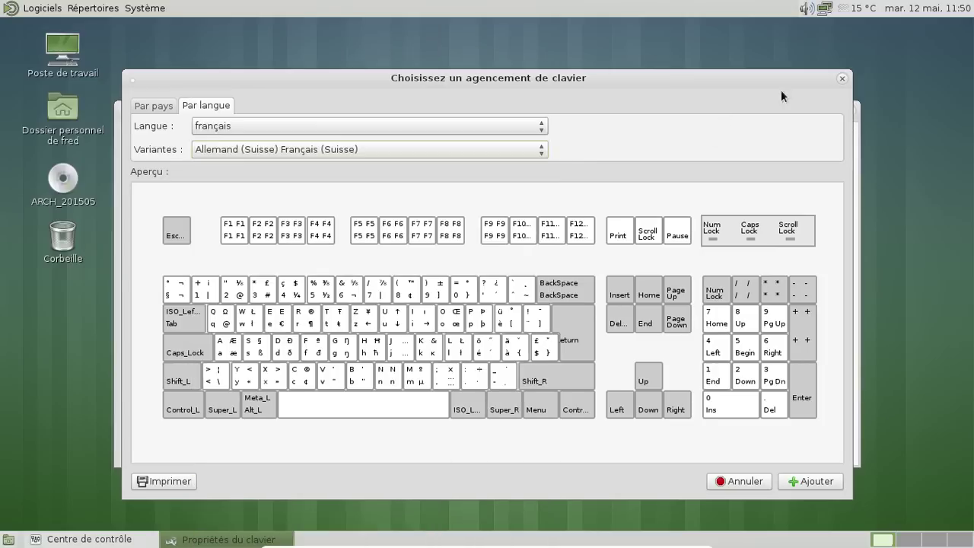
{"action": "left_click", "coordinate": [842, 78]}
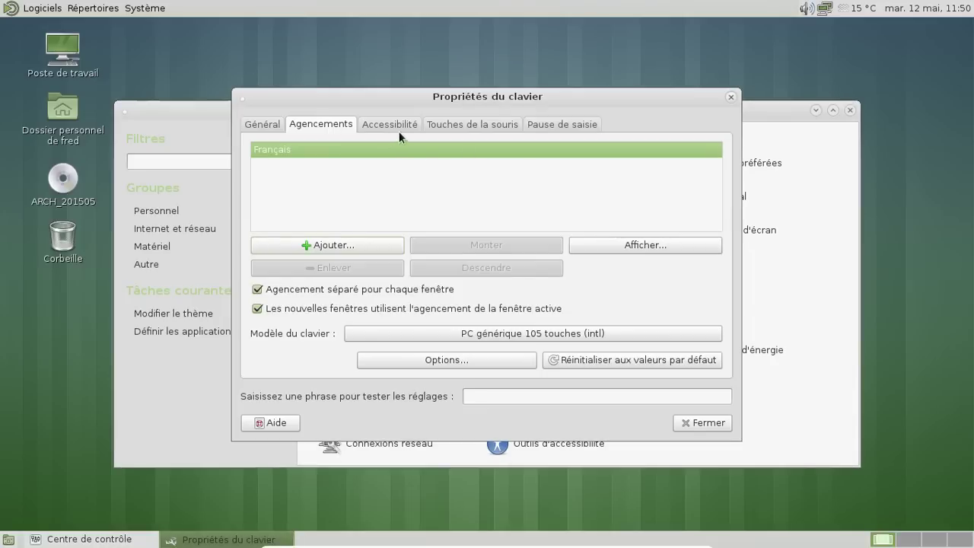
{"action": "left_click", "coordinate": [730, 97]}
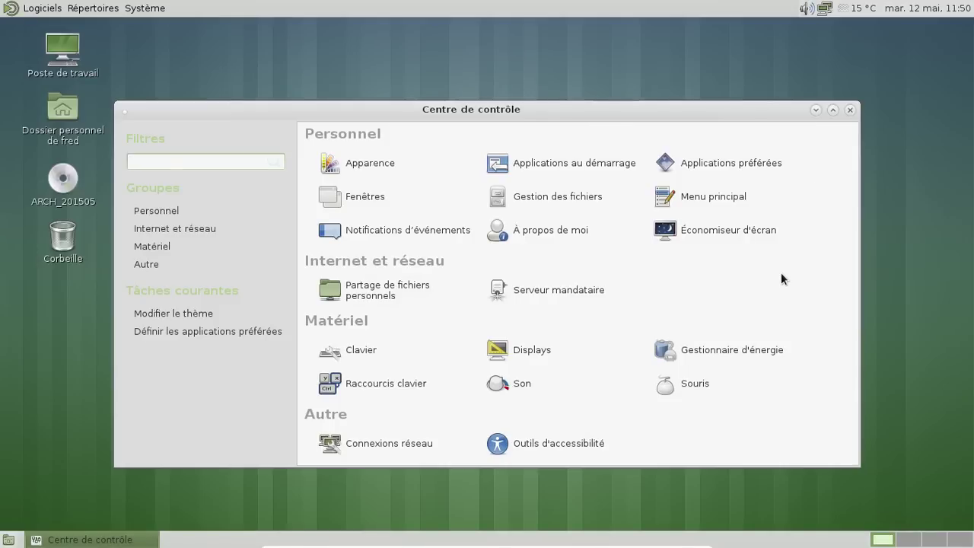
Move the Control Centre window higher, view the display preferences, and close both windows
{"action": "left_click_drag", "start_coordinate": [618, 112], "coordinate": [646, 59]}
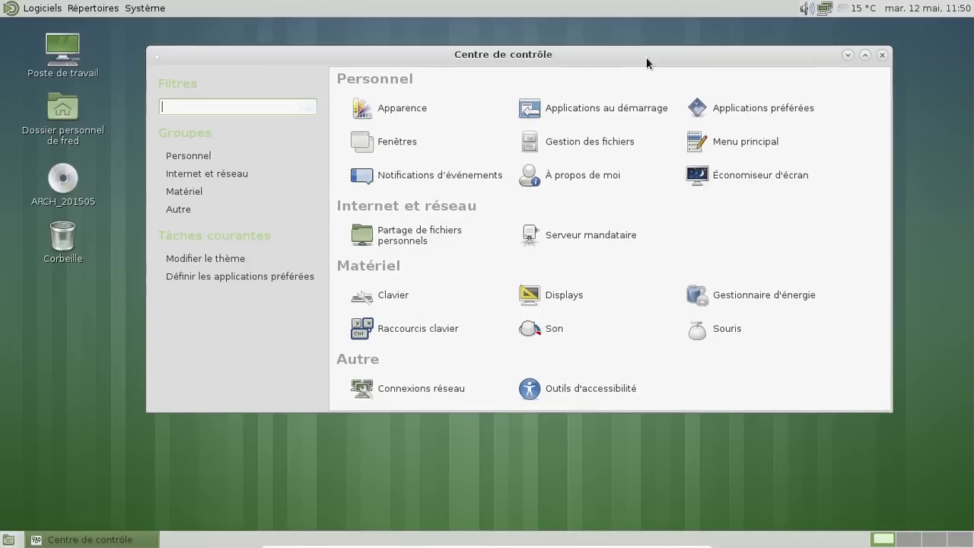
{"action": "left_click", "coordinate": [602, 298]}
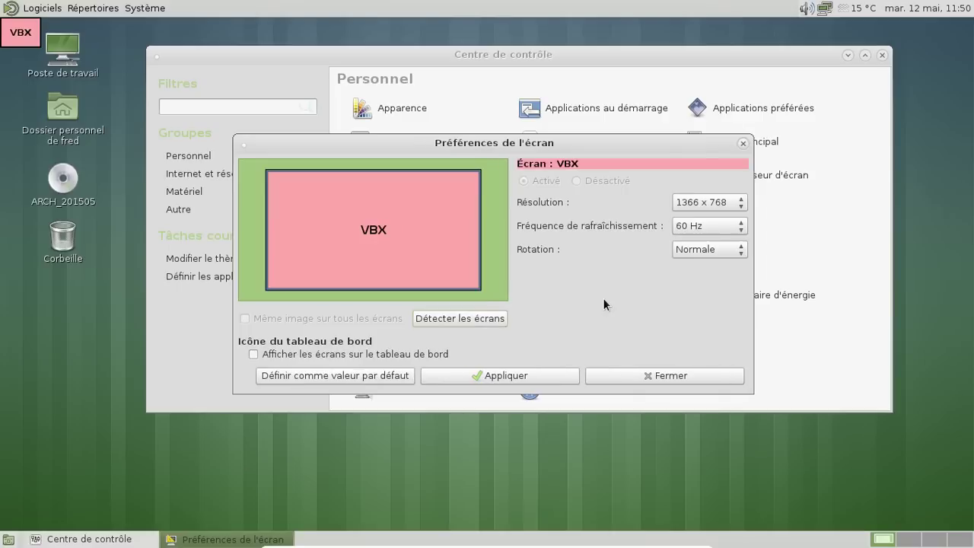
{"action": "left_click", "coordinate": [743, 143]}
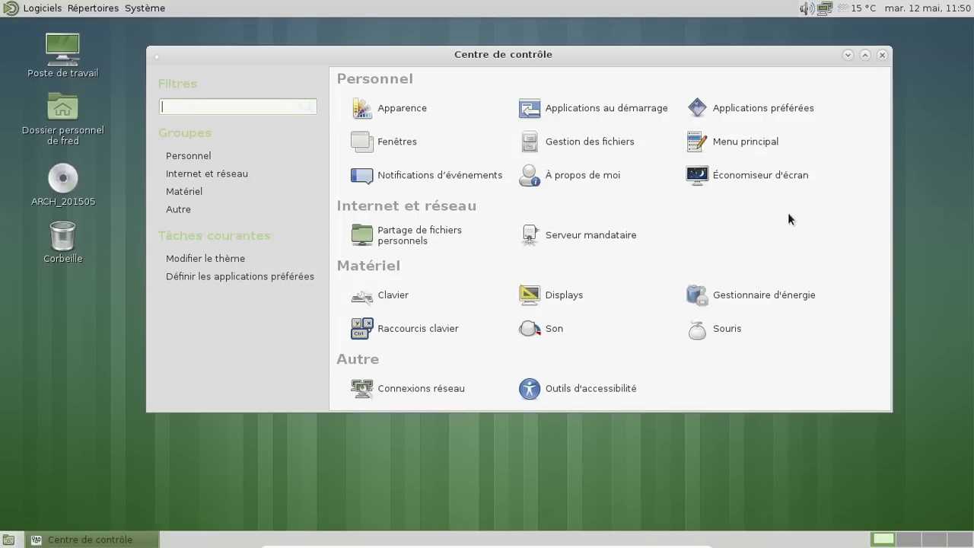
{"action": "left_click", "coordinate": [880, 55]}
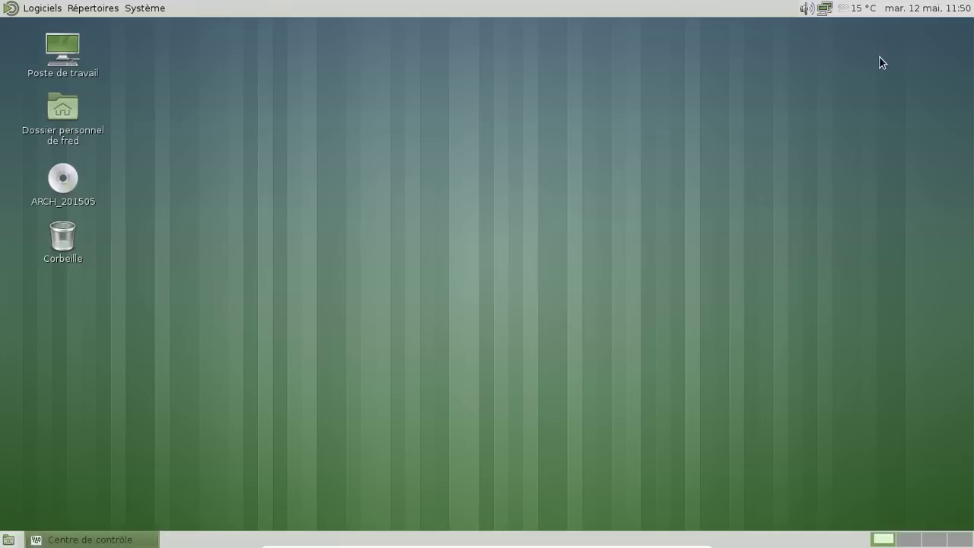
Open the personal home folder, consult the file manager's help contents, and close the help and folder windows
{"action": "left_click", "coordinate": [161, 9]}
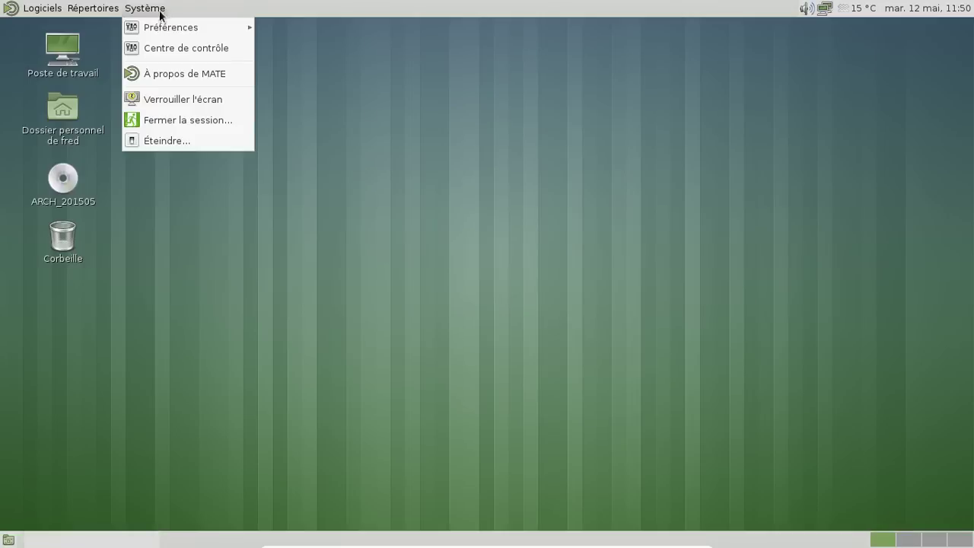
{"action": "mouse_move", "coordinate": [109, 10]}
{"action": "left_click", "coordinate": [106, 29]}
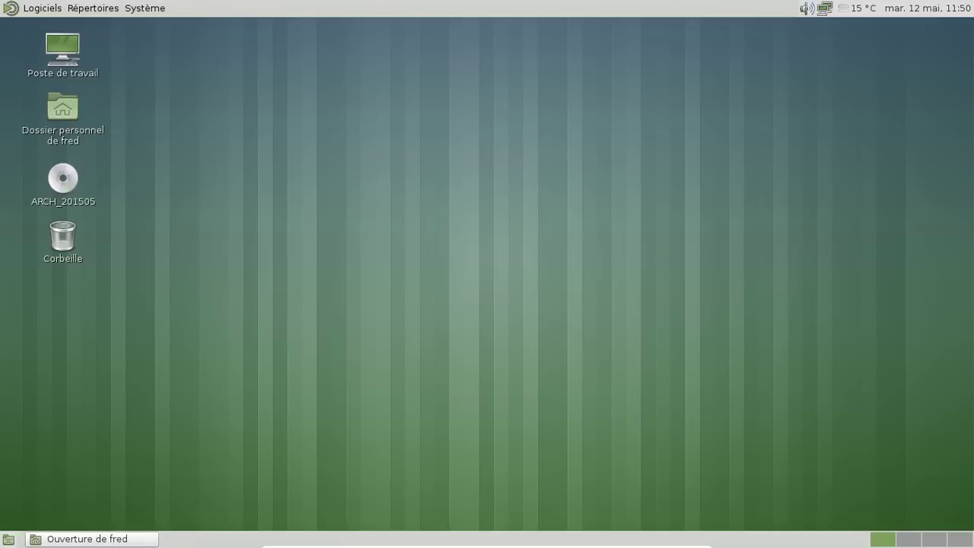
{"action": "left_click", "coordinate": [423, 95]}
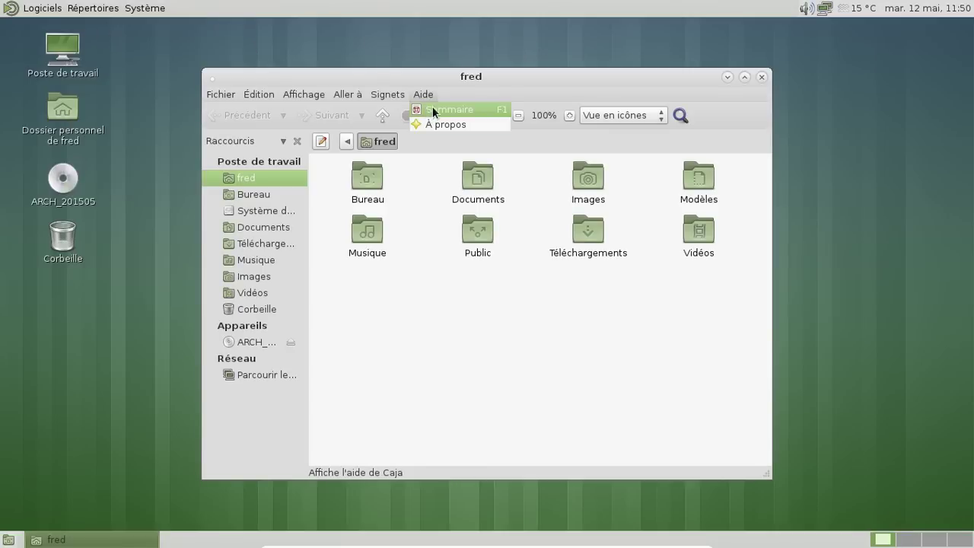
{"action": "left_click", "coordinate": [432, 108]}
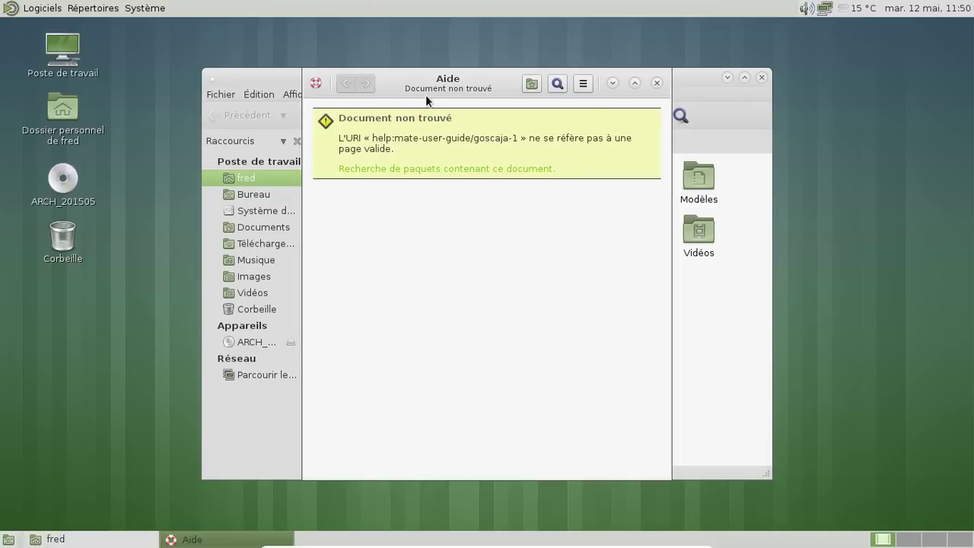
{"action": "left_click", "coordinate": [760, 77]}
Open the MATE system monitor from the system tools to view the running processes
{"action": "left_click", "coordinate": [44, 9]}
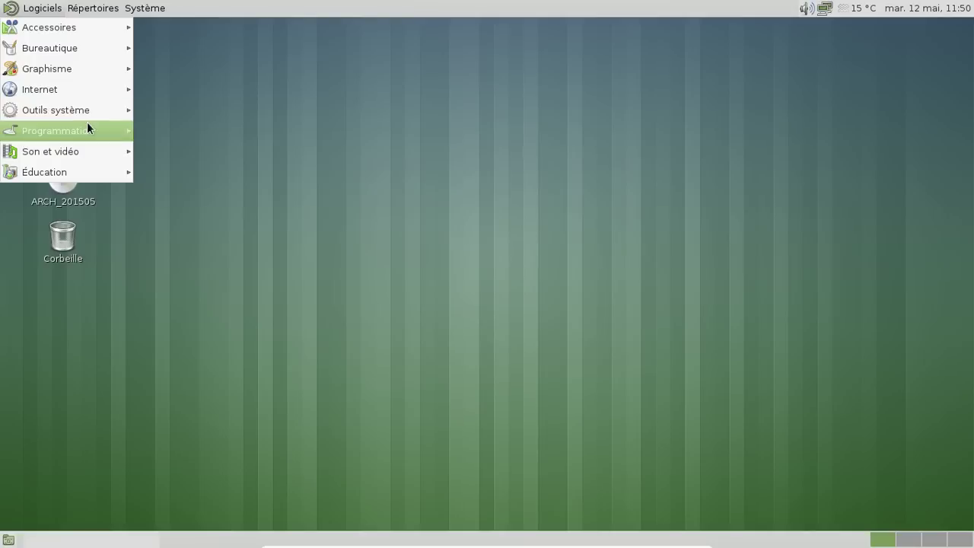
{"action": "mouse_move", "coordinate": [86, 110]}
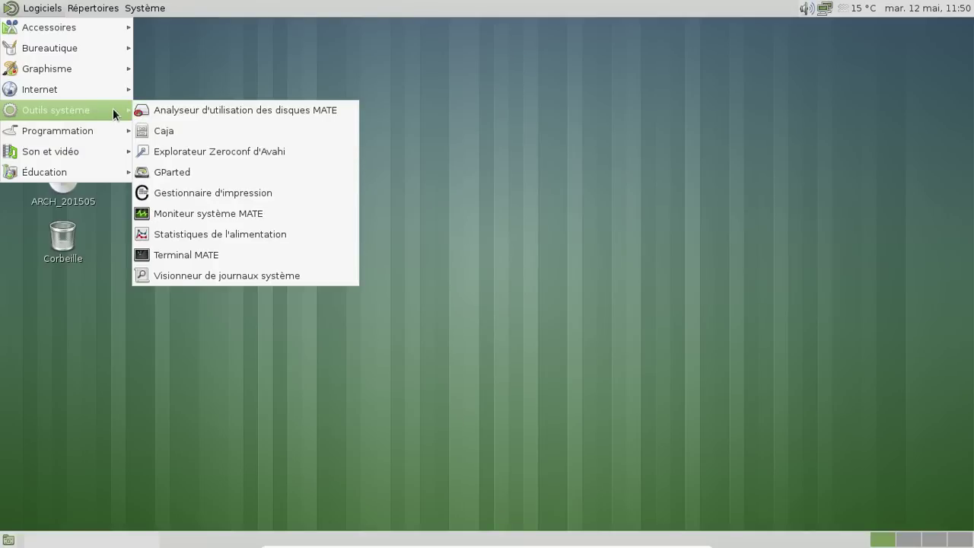
{"action": "left_click", "coordinate": [193, 212]}
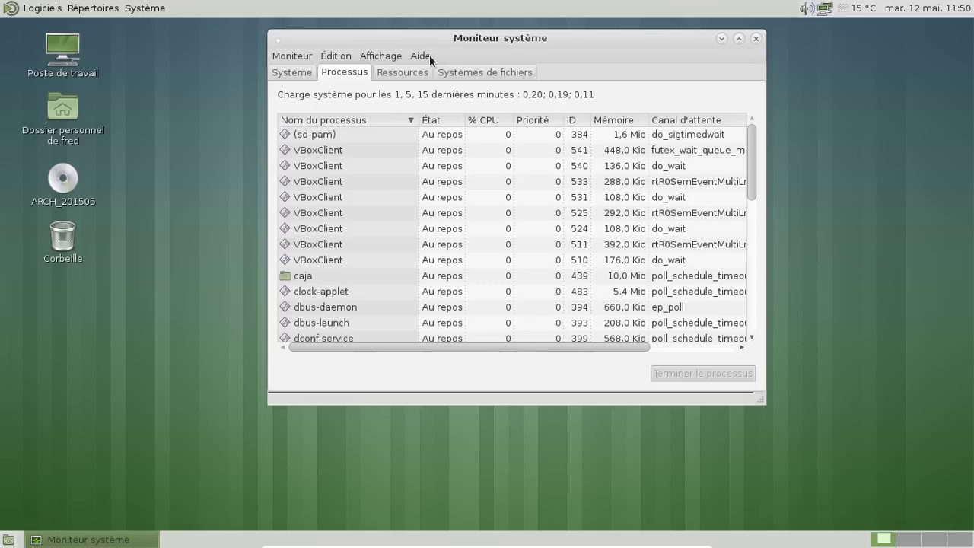
Open the system monitor's manual, then close both the manual and the system monitor
{"action": "left_click", "coordinate": [426, 55]}
{"action": "left_click", "coordinate": [435, 72]}
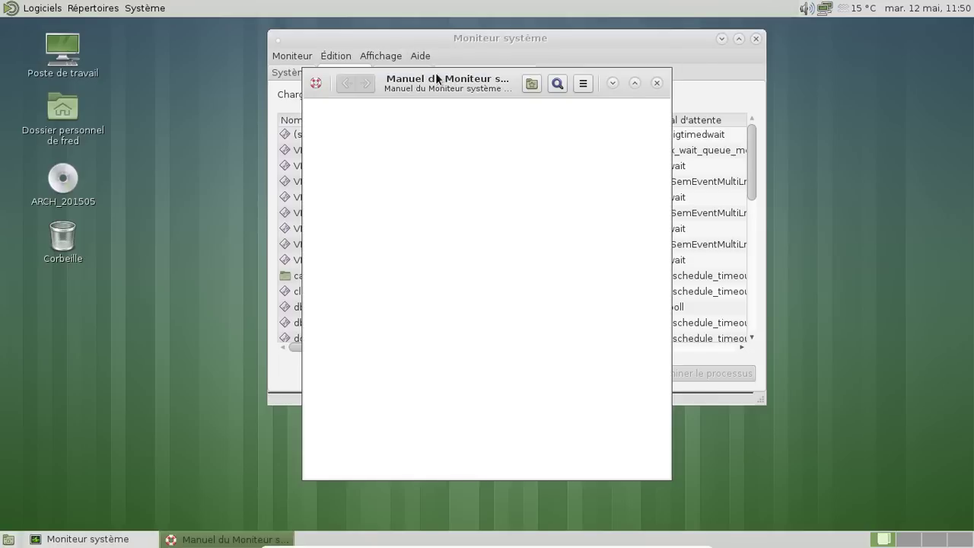
{"action": "left_click", "coordinate": [656, 83]}
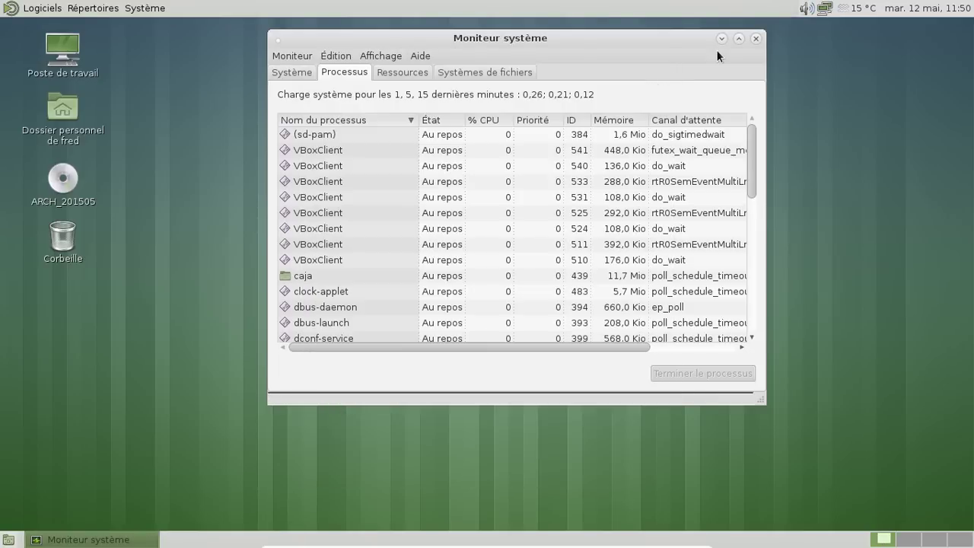
{"action": "left_click", "coordinate": [756, 40]}
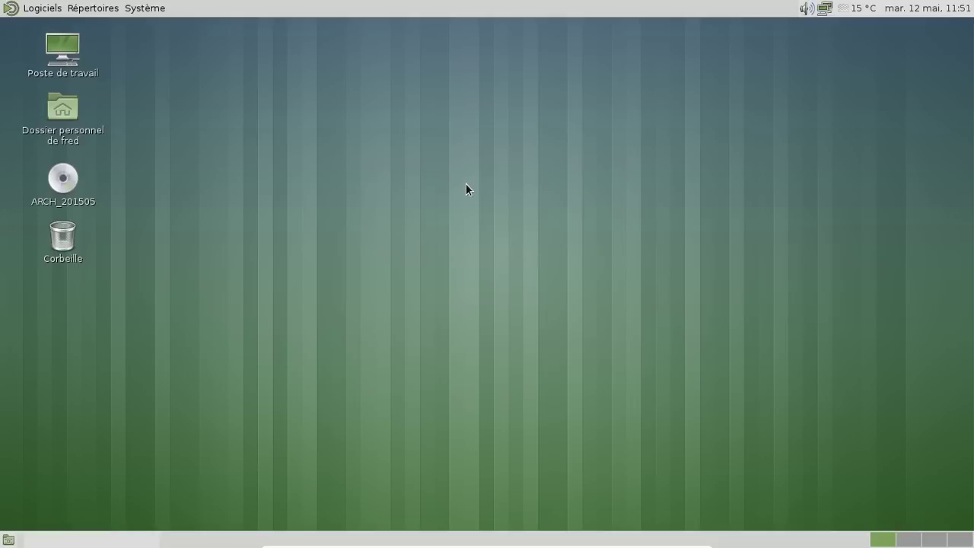
Launch Firefox and load the website mate-desktop.org
{"action": "left_click", "coordinate": [49, 10]}
{"action": "mouse_move", "coordinate": [56, 108]}
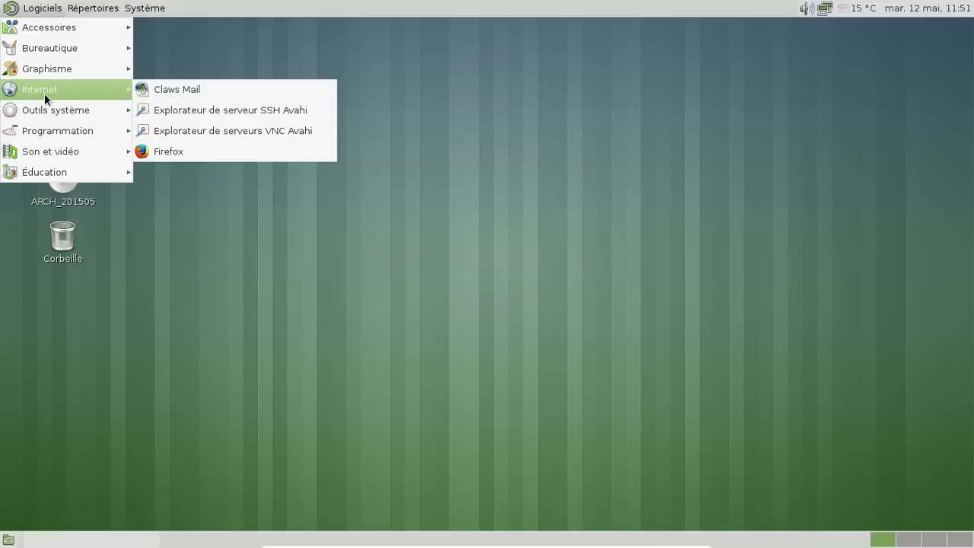
{"action": "left_click", "coordinate": [205, 144]}
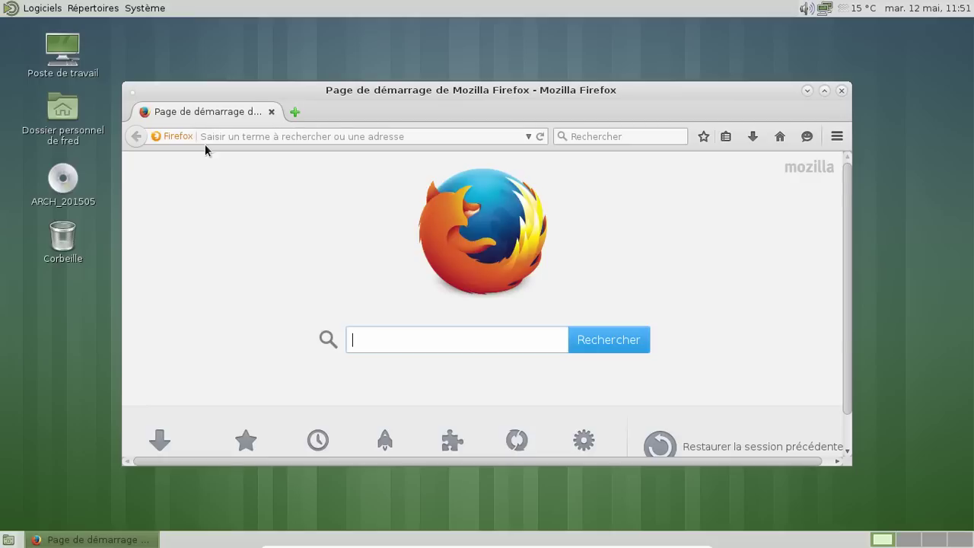
{"action": "left_click", "coordinate": [309, 136]}
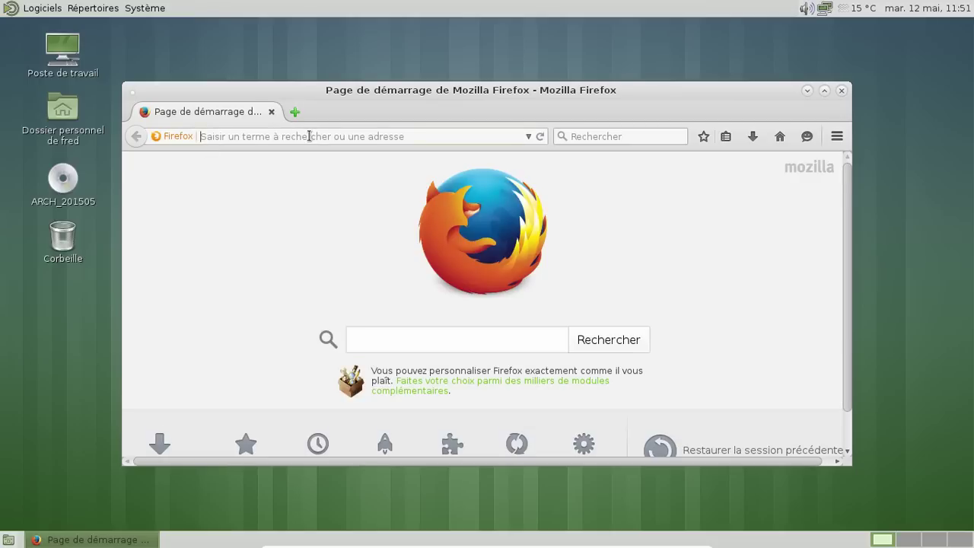
{"action": "type", "text": "mate-deskto"}
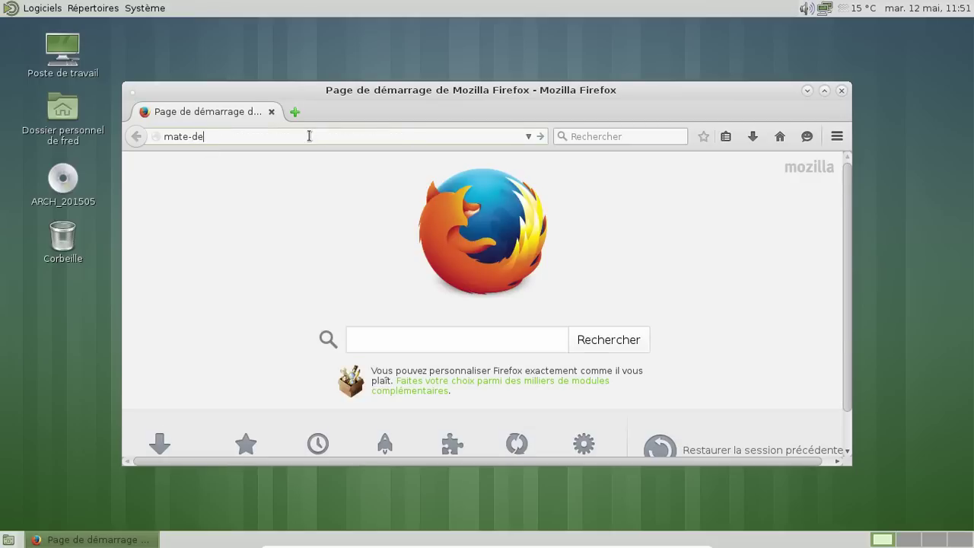
{"action": "type", "text": "p.org"}
{"action": "key", "text": "Return"}
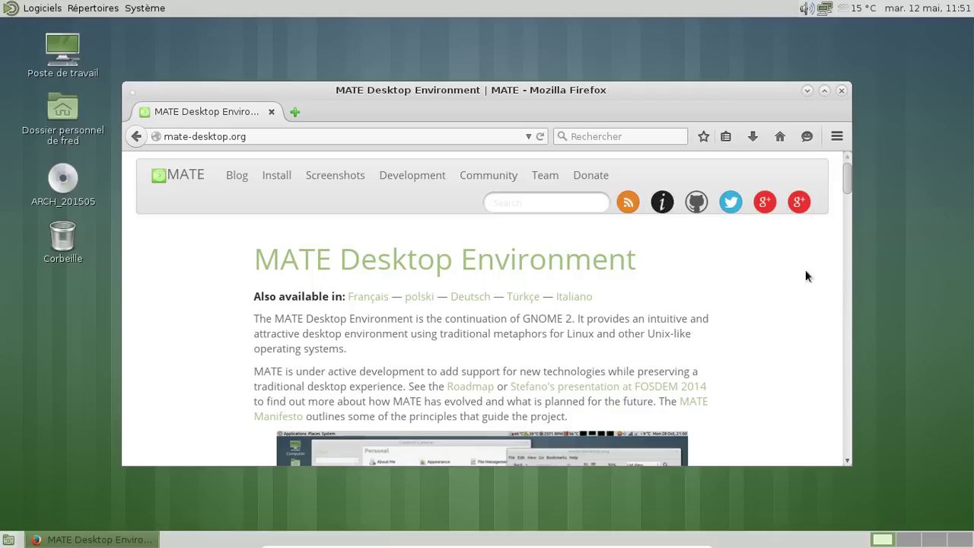
Look over the MATE home page, then open the MATE Roadmap from the site's Development page
{"action": "scroll", "coordinate": [786, 273], "scroll_direction": "down", "scroll_amount": 3}
{"action": "scroll", "coordinate": [787, 273], "scroll_direction": "down", "scroll_amount": 8}
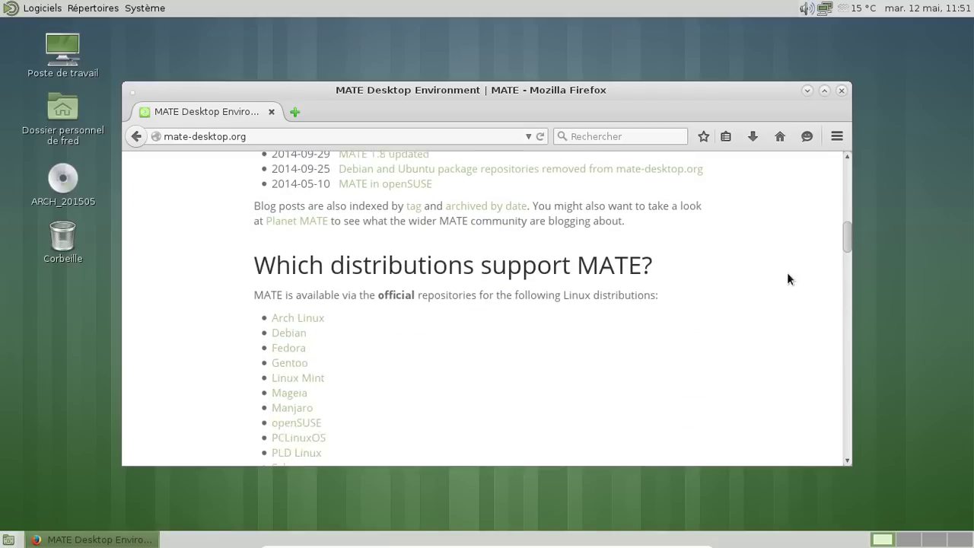
{"action": "scroll", "coordinate": [786, 273], "scroll_direction": "up", "scroll_amount": 10}
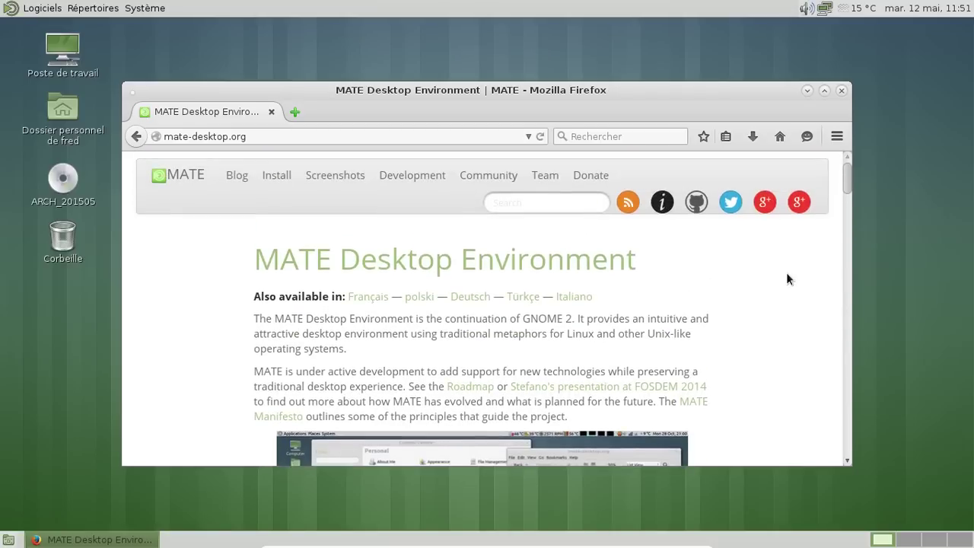
{"action": "left_click", "coordinate": [399, 176]}
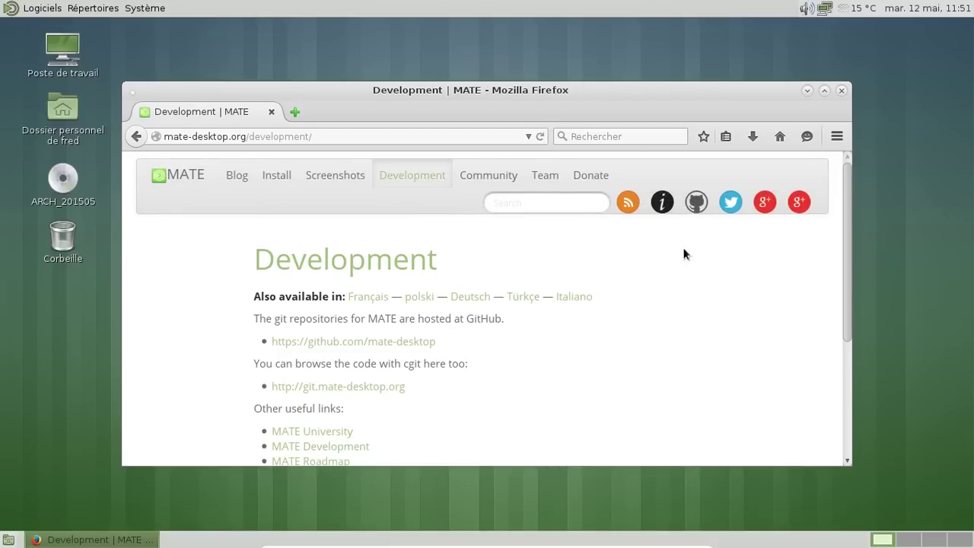
{"action": "scroll", "coordinate": [734, 342], "scroll_direction": "down", "scroll_amount": 3}
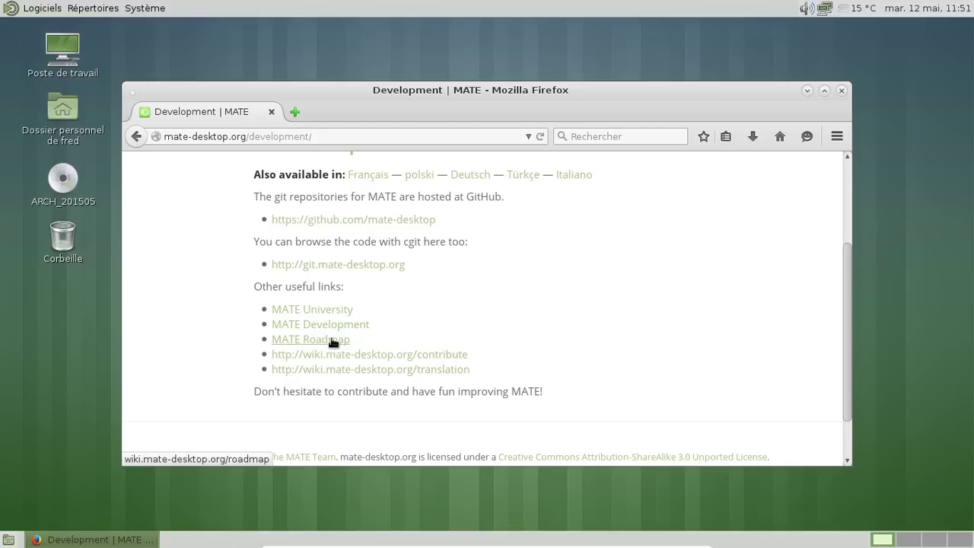
{"action": "left_click", "coordinate": [329, 340]}
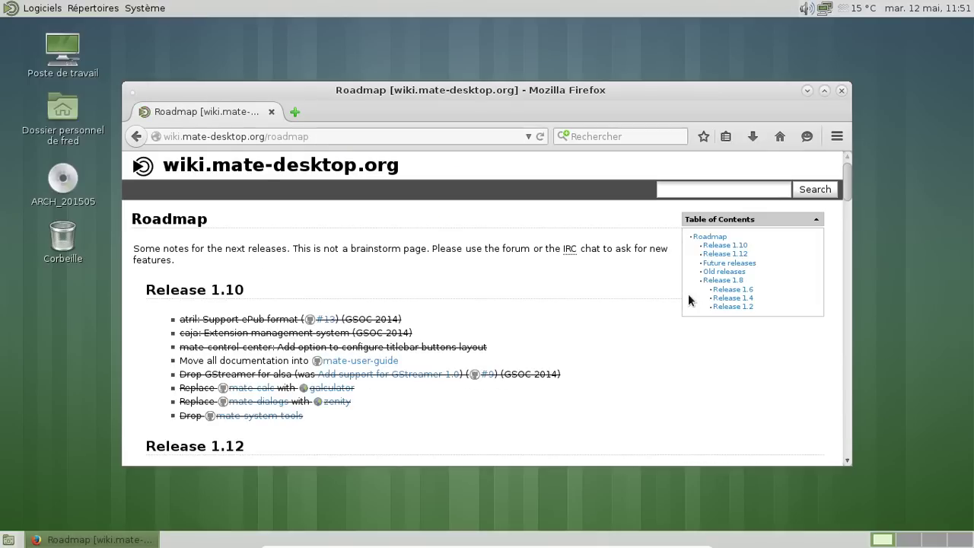
Review the roadmap entries for Release 1.10, Release 1.12 and future releases
{"action": "scroll", "coordinate": [626, 268], "scroll_direction": "down", "scroll_amount": 5}
{"action": "scroll", "coordinate": [626, 268], "scroll_direction": "down", "scroll_amount": 6}
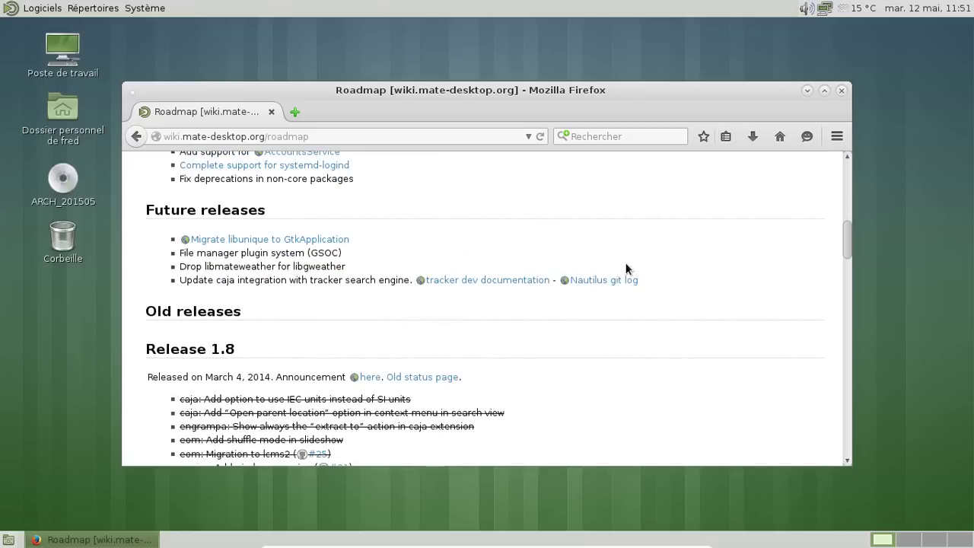
{"action": "scroll", "coordinate": [625, 269], "scroll_direction": "up", "scroll_amount": 5}
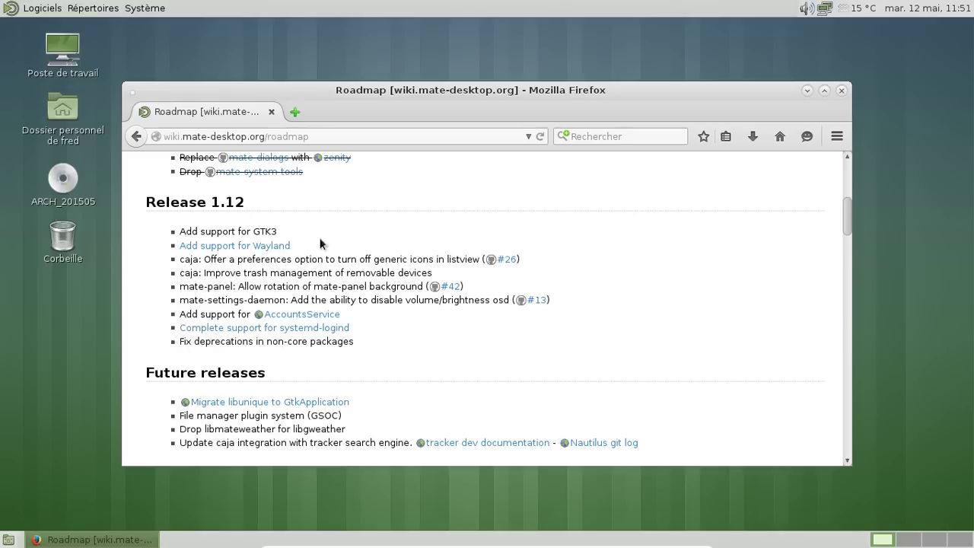
{"action": "scroll", "coordinate": [531, 256], "scroll_direction": "up", "scroll_amount": 3}
{"action": "scroll", "coordinate": [652, 296], "scroll_direction": "up", "scroll_amount": 3}
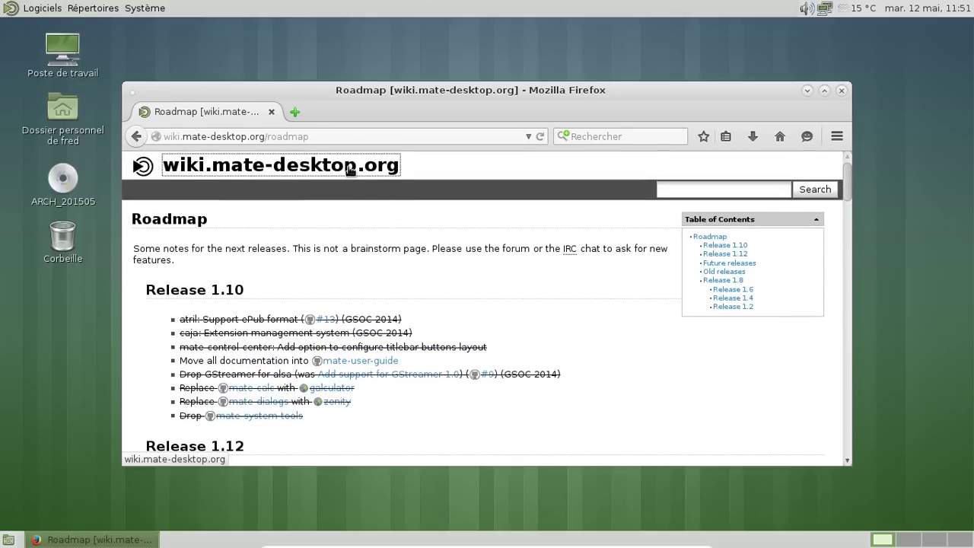
Go to the wiki home page and open the Status of MATE 1.10 page from its Development section
{"action": "left_click", "coordinate": [351, 166]}
{"action": "scroll", "coordinate": [503, 265], "scroll_direction": "down", "scroll_amount": 5}
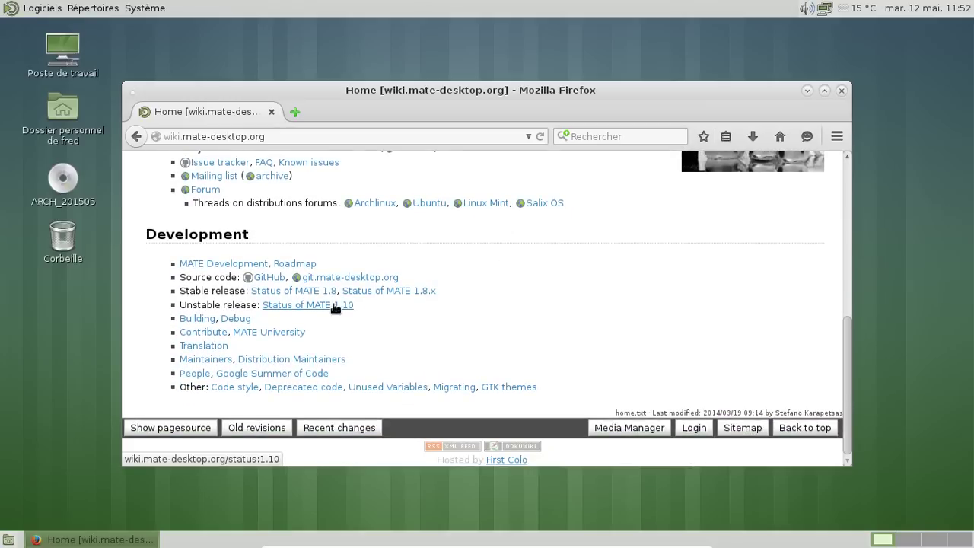
{"action": "left_click", "coordinate": [346, 304]}
Examine the release status of the core, extra and removed packages of MATE 1.10, then close Firefox
{"action": "scroll", "coordinate": [548, 264], "scroll_direction": "down", "scroll_amount": 2}
{"action": "scroll", "coordinate": [548, 264], "scroll_direction": "down", "scroll_amount": 6}
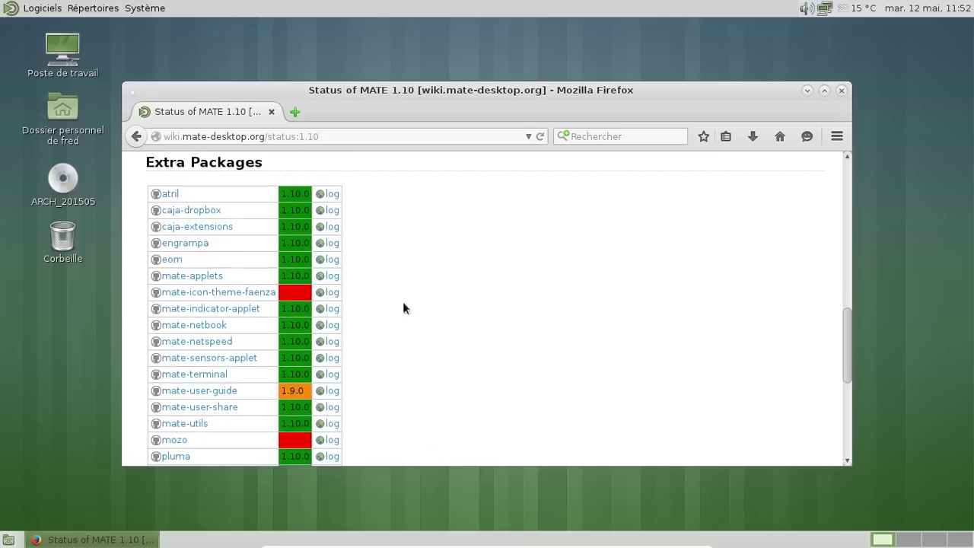
{"action": "scroll", "coordinate": [481, 274], "scroll_direction": "down", "scroll_amount": 1}
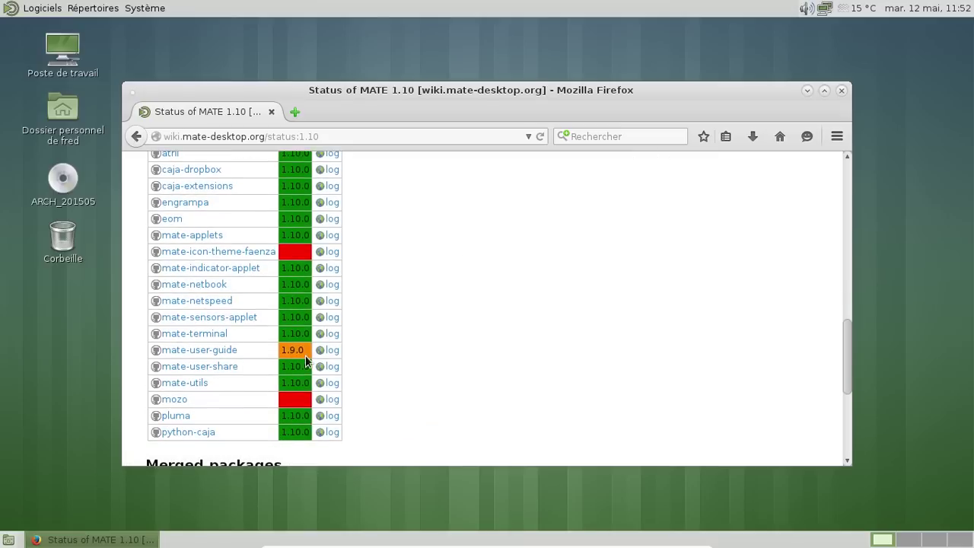
{"action": "scroll", "coordinate": [514, 282], "scroll_direction": "down", "scroll_amount": 5}
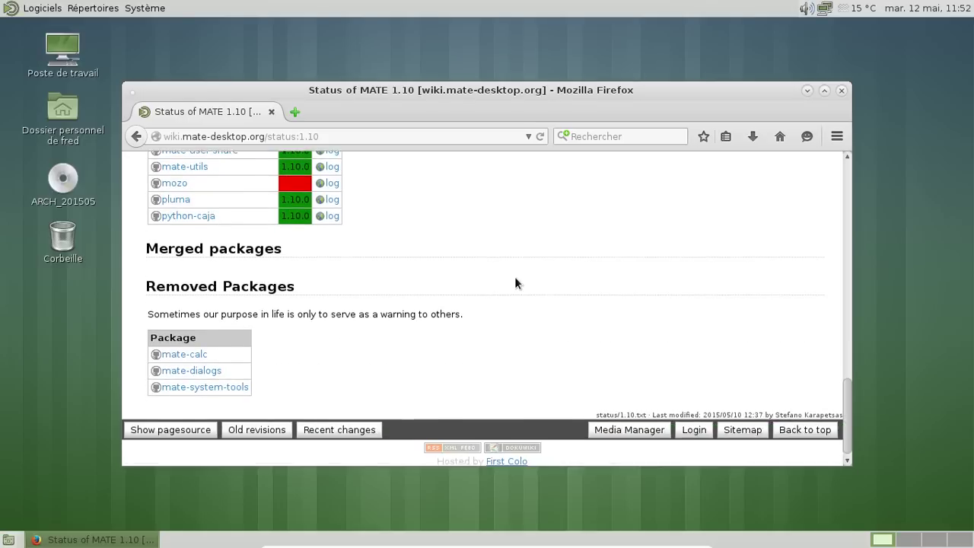
{"action": "scroll", "coordinate": [514, 283], "scroll_direction": "up", "scroll_amount": 4}
{"action": "scroll", "coordinate": [514, 282], "scroll_direction": "up", "scroll_amount": 3}
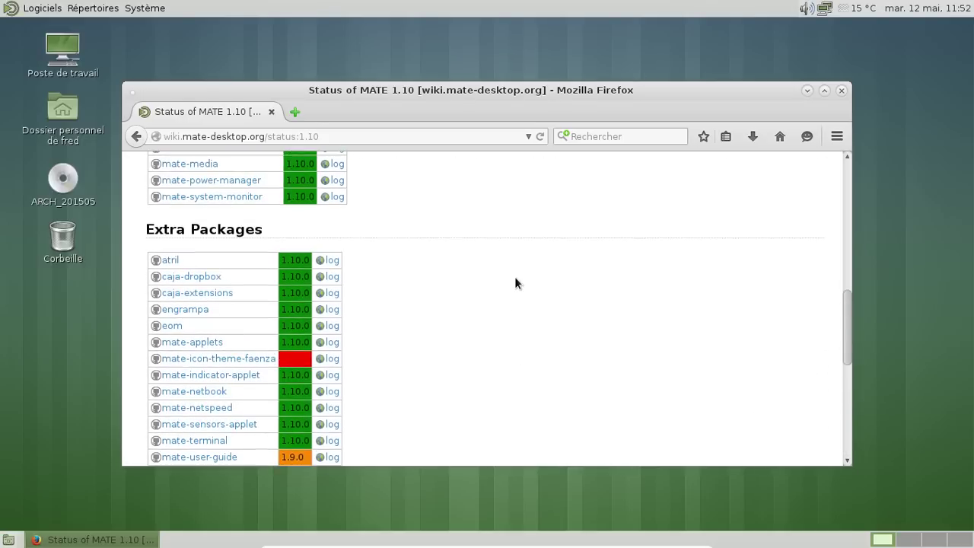
{"action": "scroll", "coordinate": [515, 283], "scroll_direction": "down", "scroll_amount": 4}
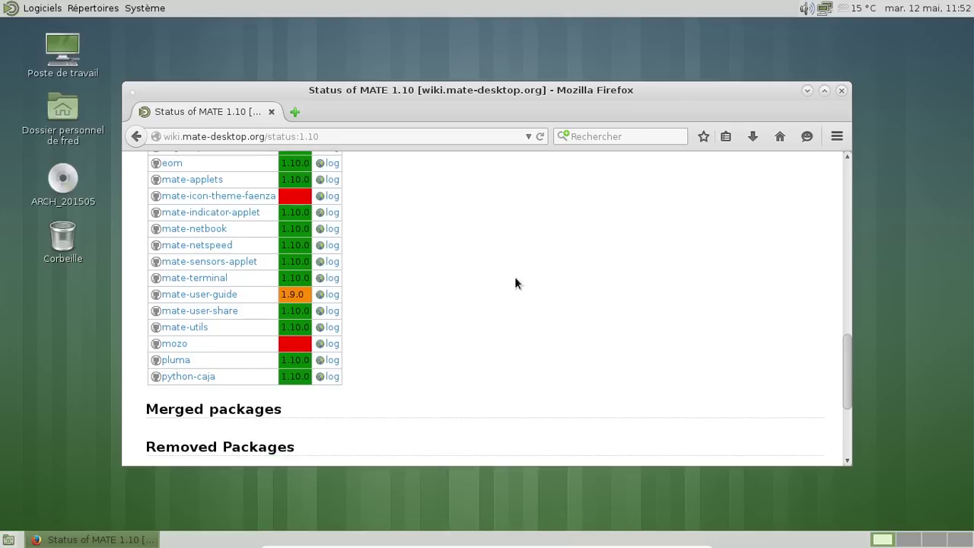
{"action": "scroll", "coordinate": [515, 283], "scroll_direction": "up", "scroll_amount": 8}
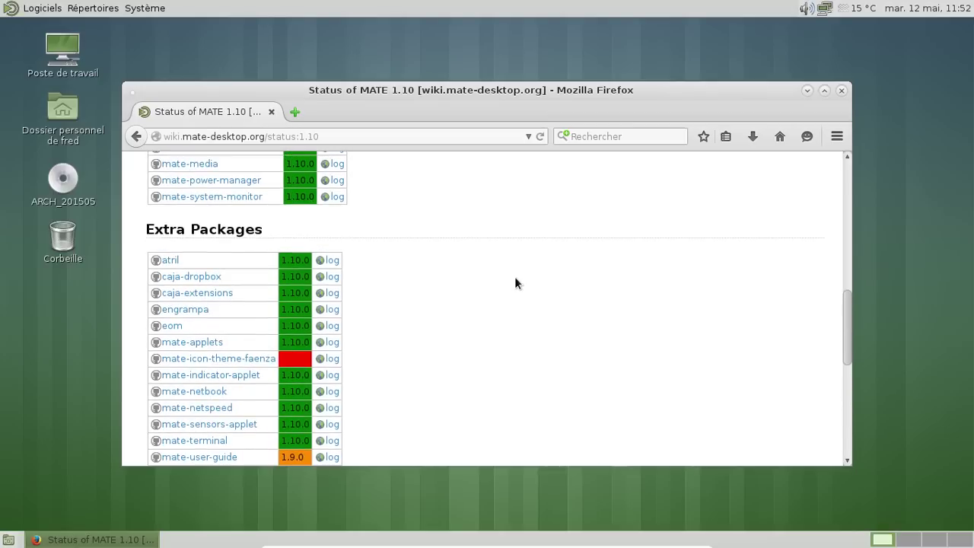
{"action": "scroll", "coordinate": [515, 283], "scroll_direction": "up", "scroll_amount": 8}
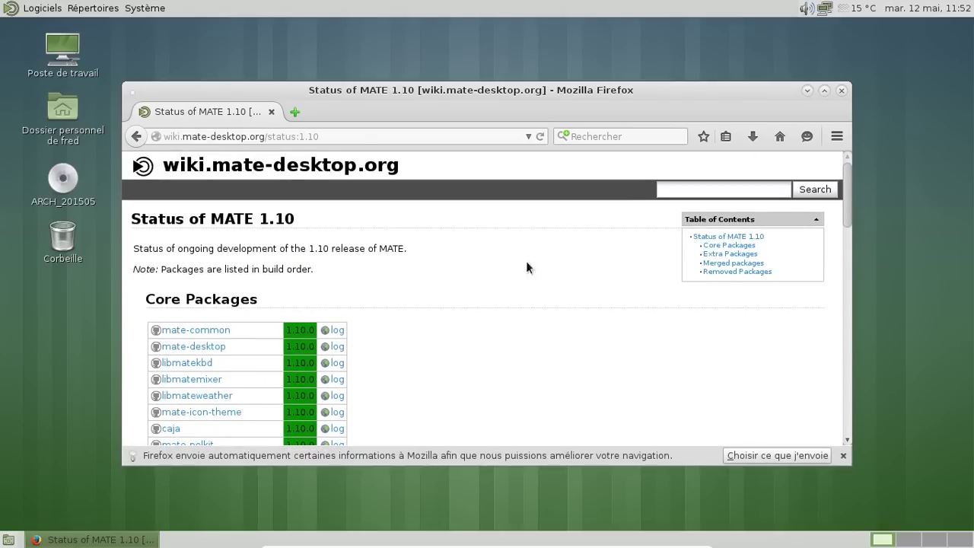
{"action": "left_click", "coordinate": [840, 92]}
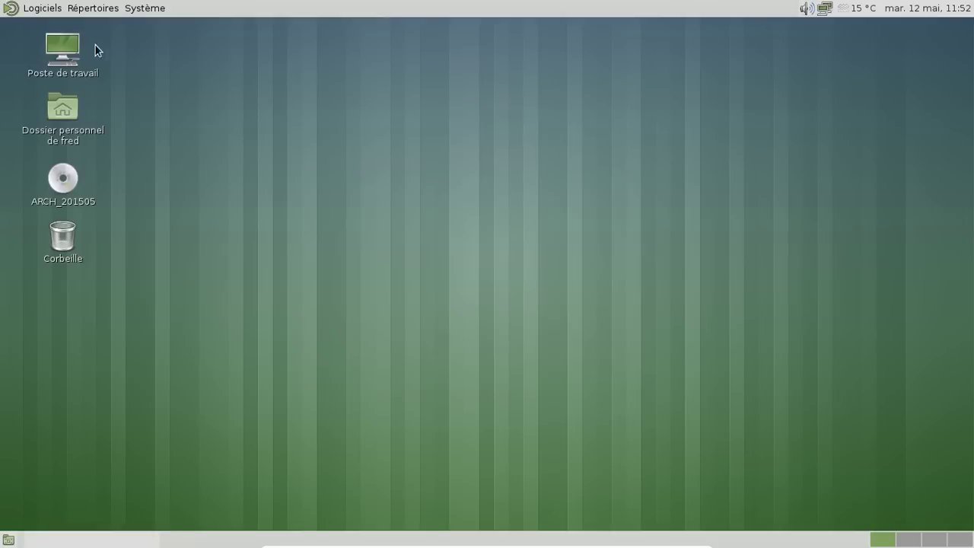
Browse the application categories and launch LibreOffice Writer from the office applications
{"action": "left_click", "coordinate": [41, 8]}
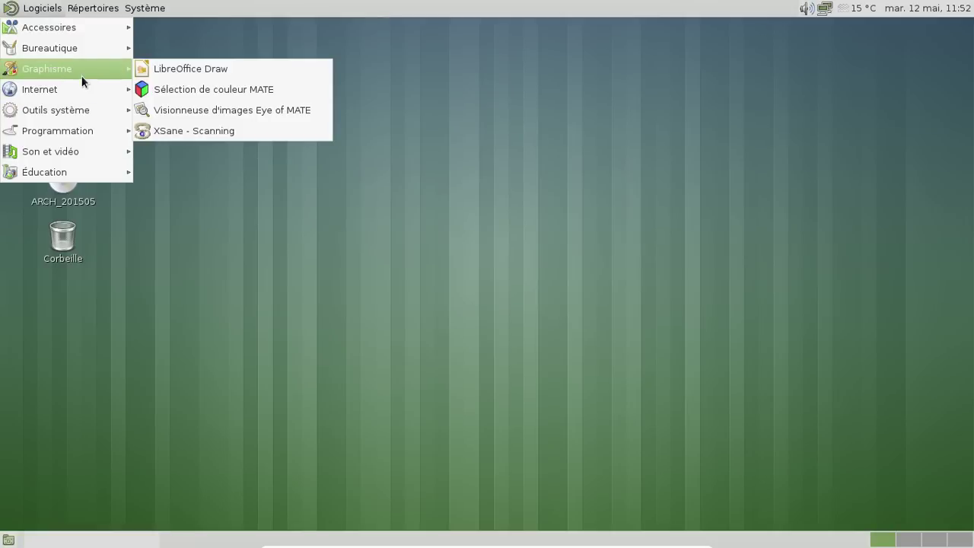
{"action": "mouse_move", "coordinate": [117, 91]}
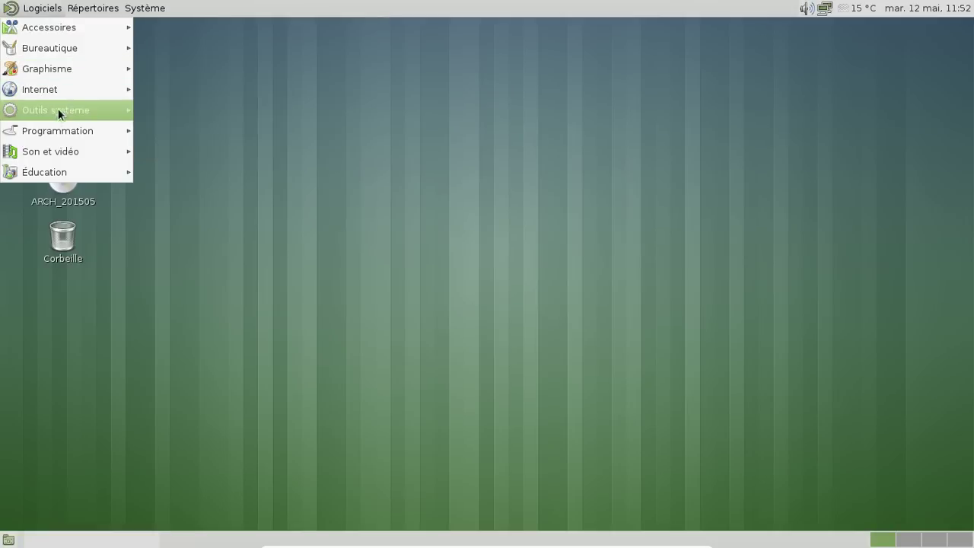
{"action": "mouse_move", "coordinate": [117, 49]}
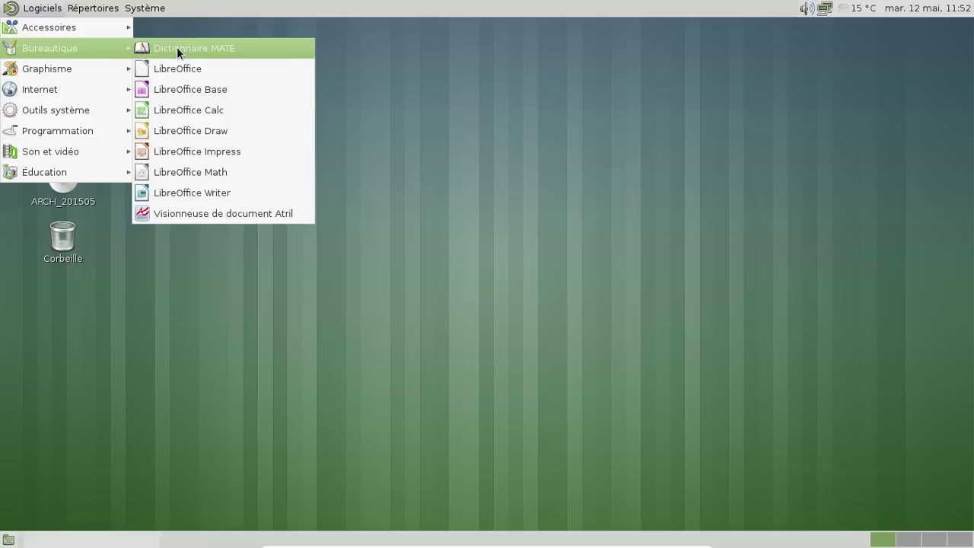
{"action": "left_click", "coordinate": [186, 190]}
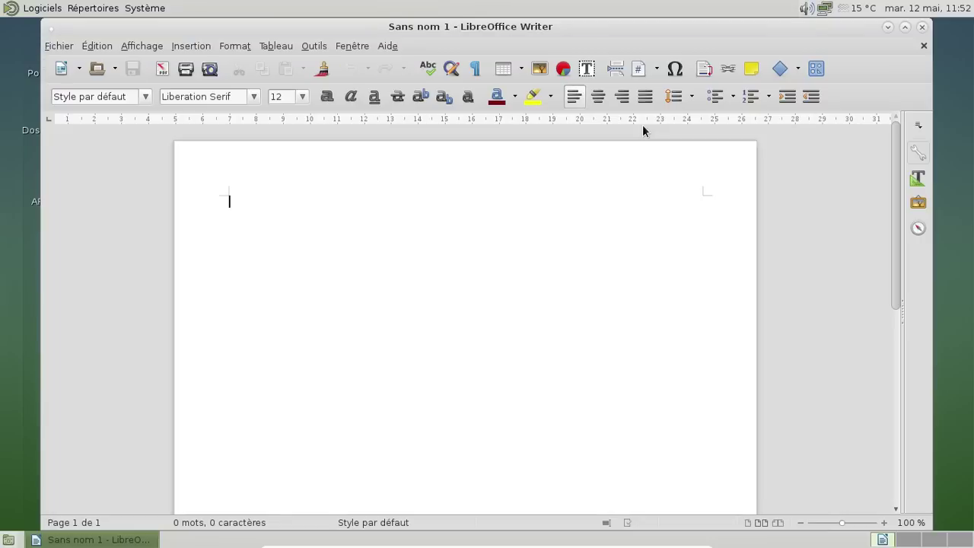
View the version information of LibreOffice, dismiss it and close Writer
{"action": "left_click", "coordinate": [382, 50]}
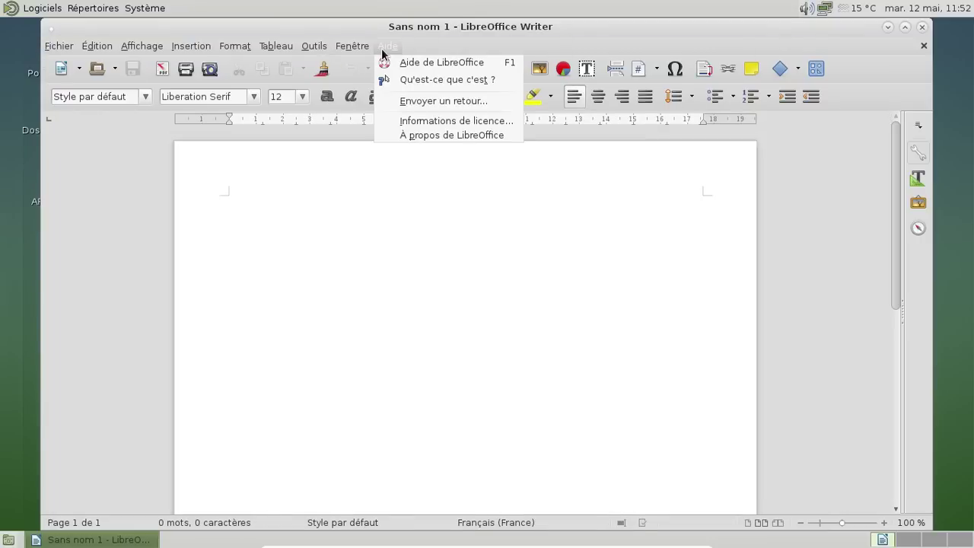
{"action": "left_click", "coordinate": [404, 134]}
{"action": "left_click", "coordinate": [638, 397]}
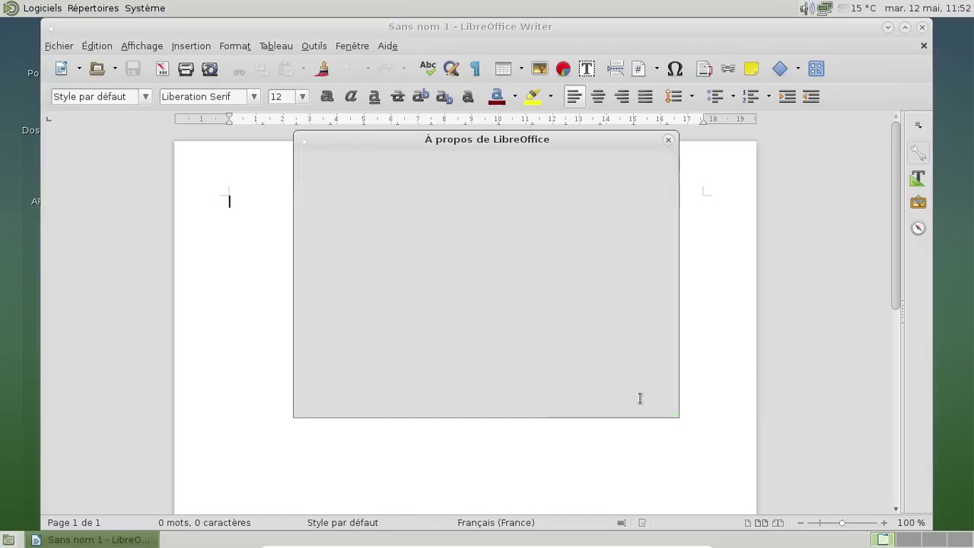
{"action": "left_click", "coordinate": [920, 27]}
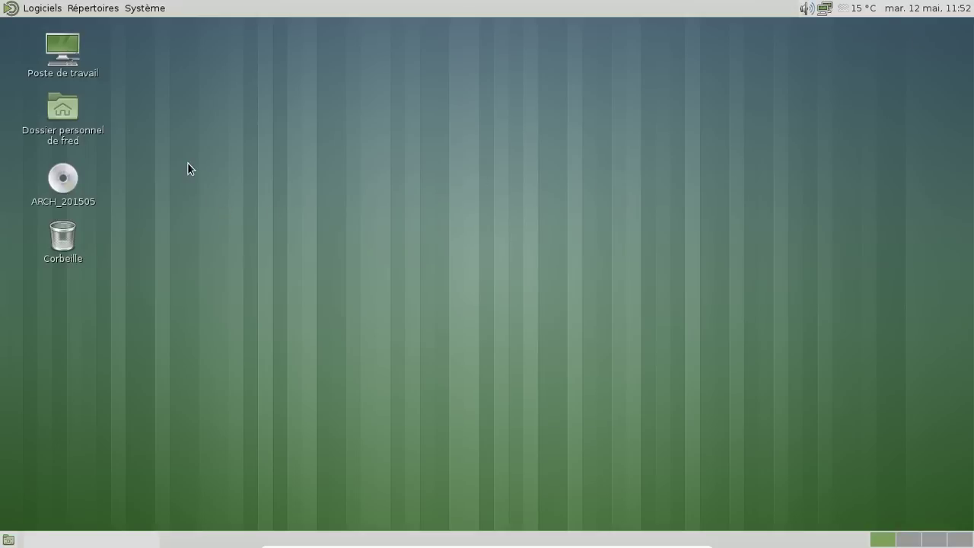
Open the screensaver preferences from the system preferences
{"action": "left_click", "coordinate": [149, 8]}
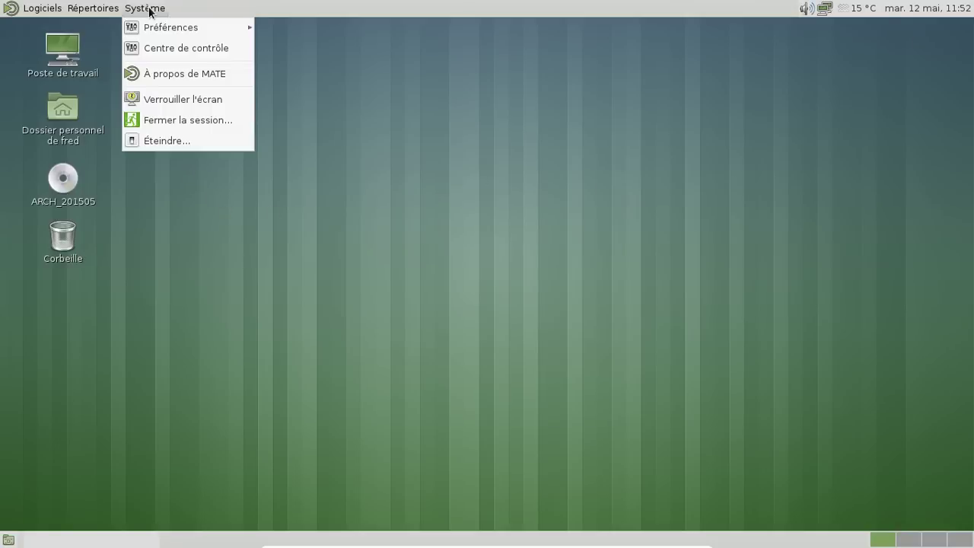
{"action": "mouse_move", "coordinate": [159, 27]}
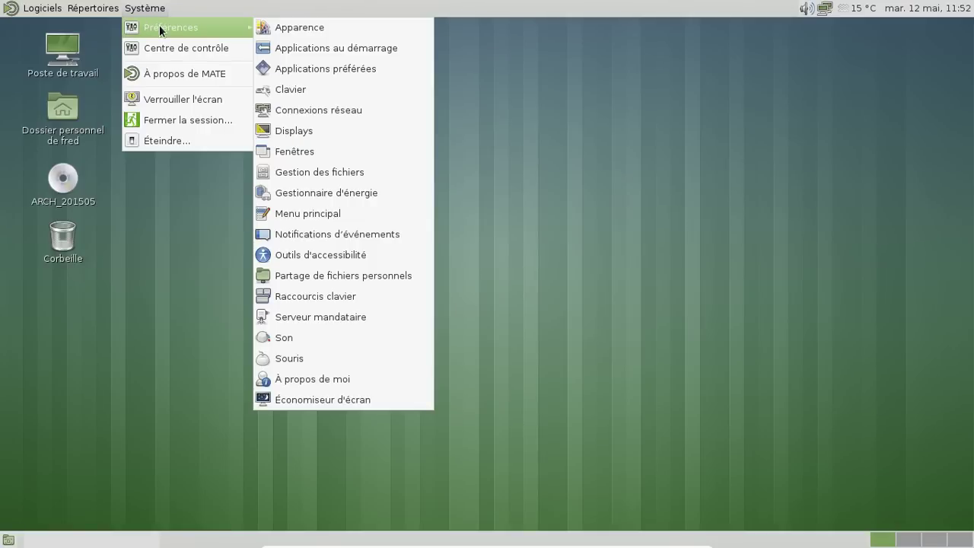
{"action": "left_click", "coordinate": [303, 396]}
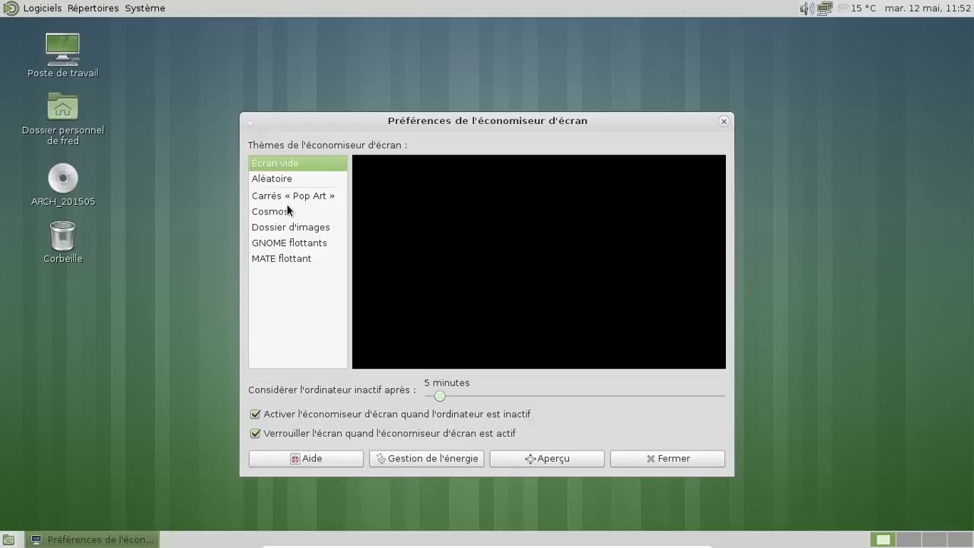
Preview the MATE flottant, GNOME flottants and Carrés « Pop Art » screensaver themes, select Cosmos and close the preferences
{"action": "left_click", "coordinate": [292, 255]}
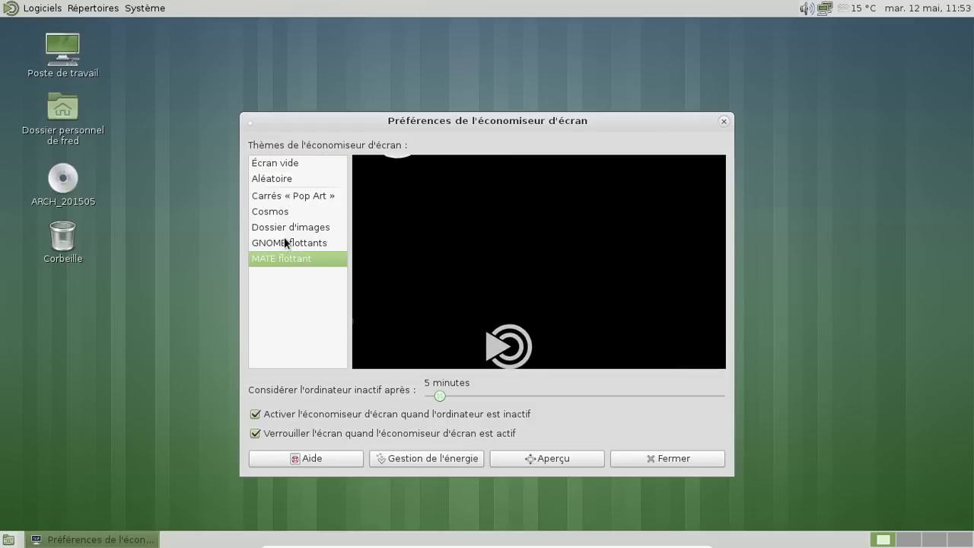
{"action": "left_click", "coordinate": [283, 242]}
{"action": "left_click", "coordinate": [287, 194]}
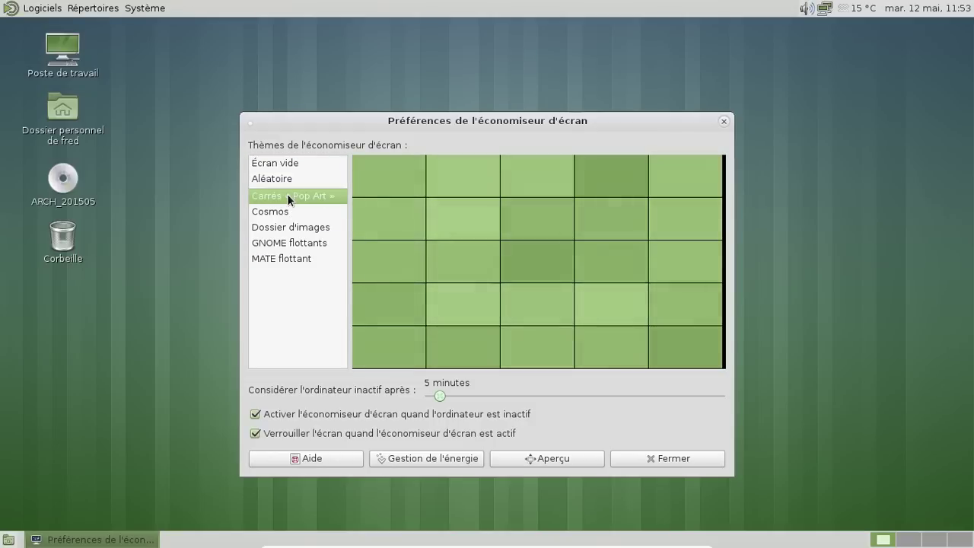
{"action": "left_click", "coordinate": [287, 206]}
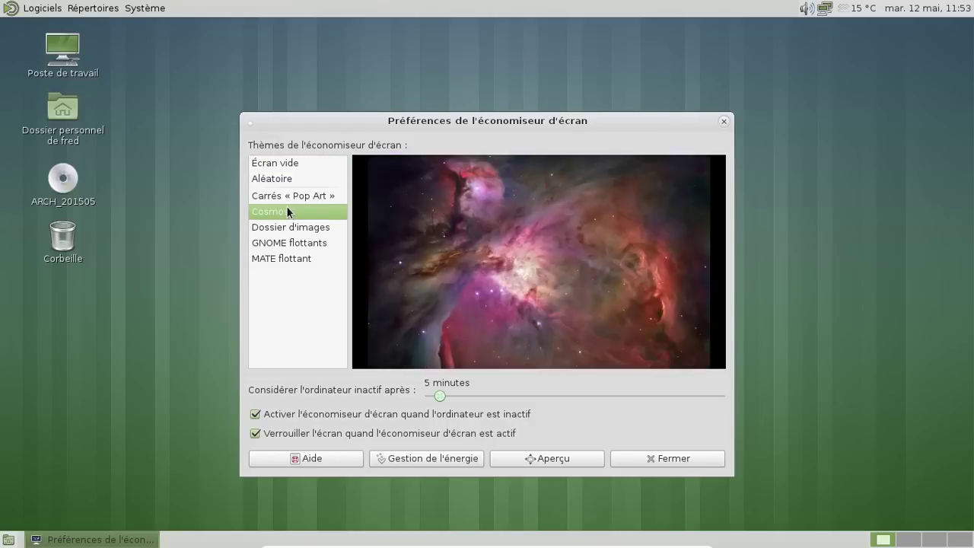
{"action": "left_click", "coordinate": [723, 122]}
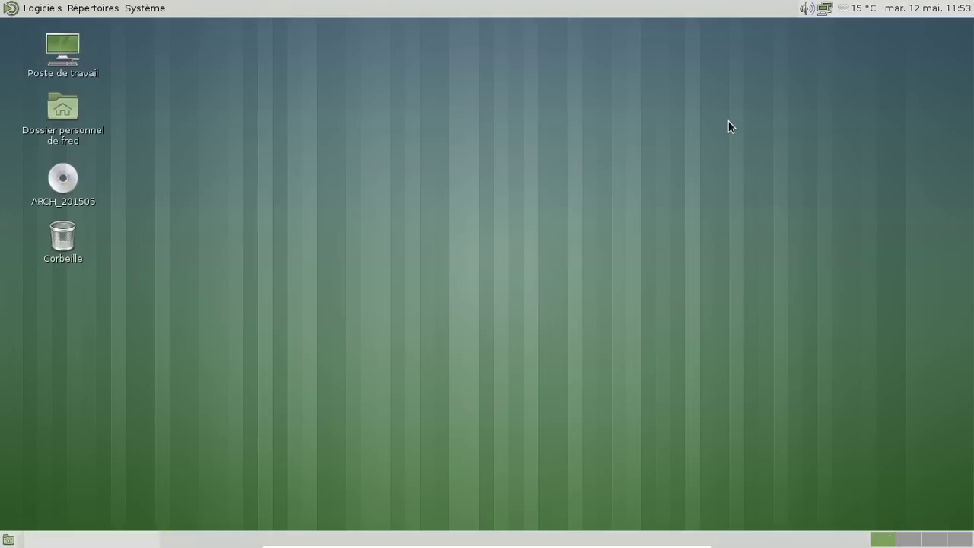
Browse the application categories and launch the Pluma text editor from the accessories
{"action": "left_click", "coordinate": [33, 9]}
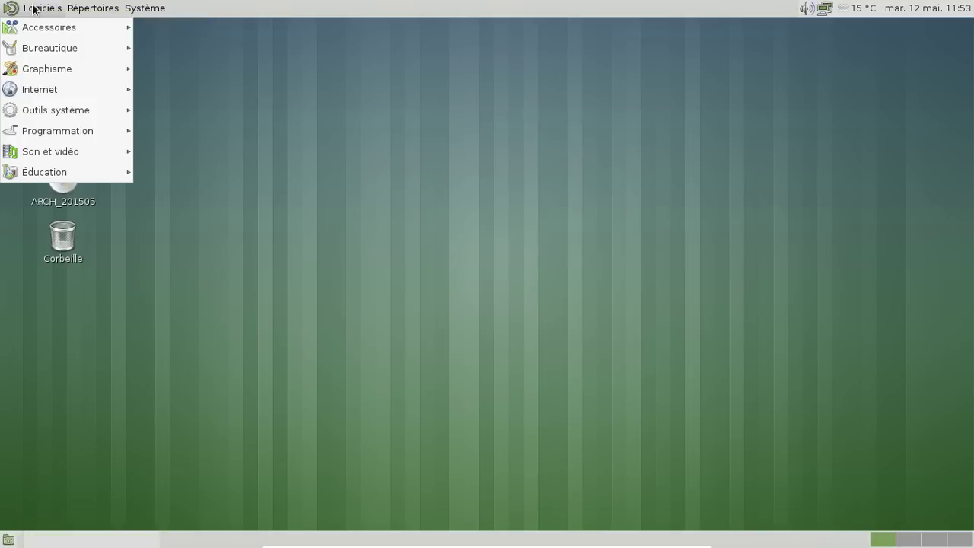
{"action": "mouse_move", "coordinate": [85, 148]}
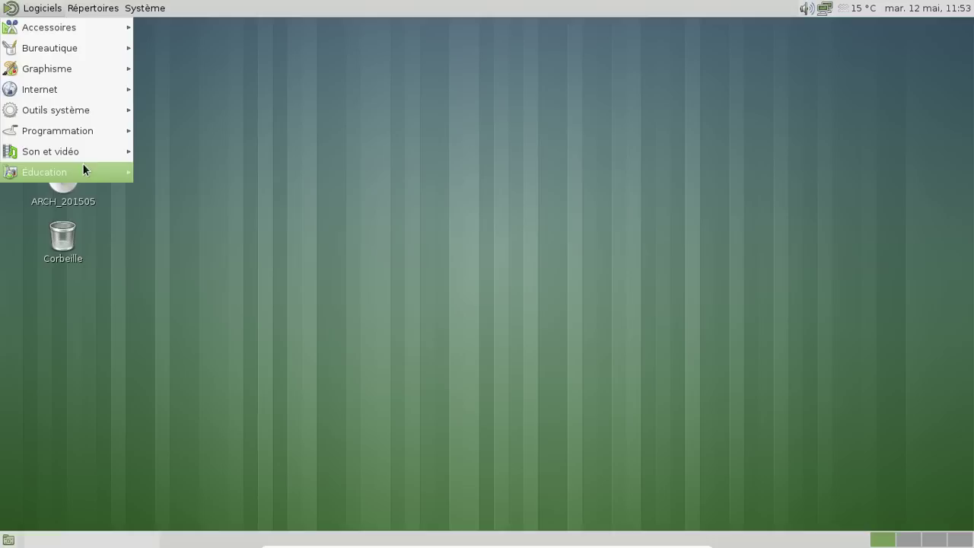
{"action": "mouse_move", "coordinate": [64, 113]}
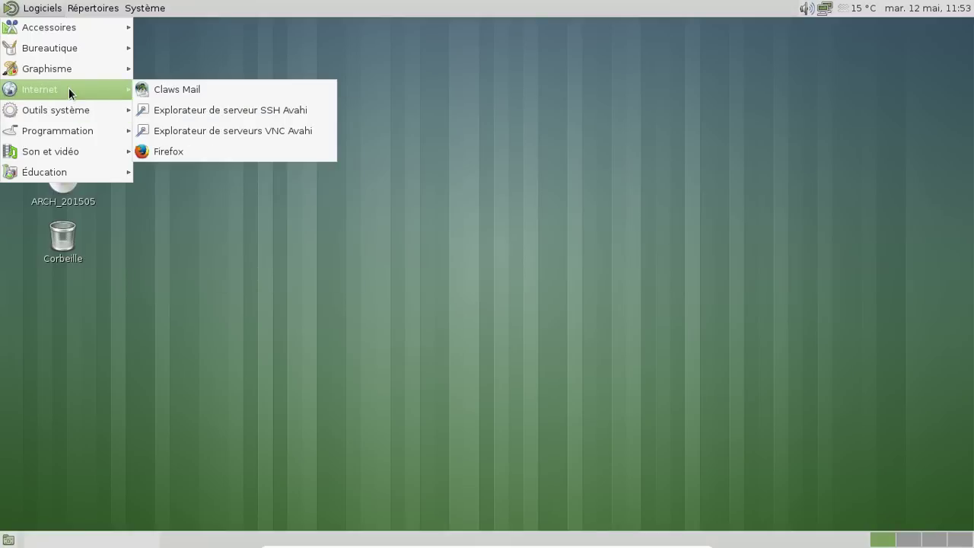
{"action": "mouse_move", "coordinate": [68, 73]}
{"action": "mouse_move", "coordinate": [71, 55]}
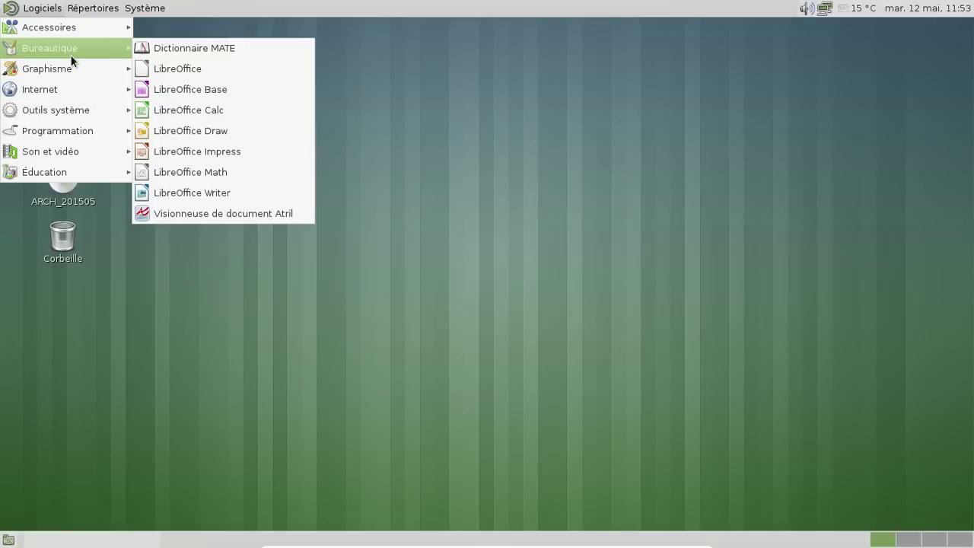
{"action": "mouse_move", "coordinate": [67, 33]}
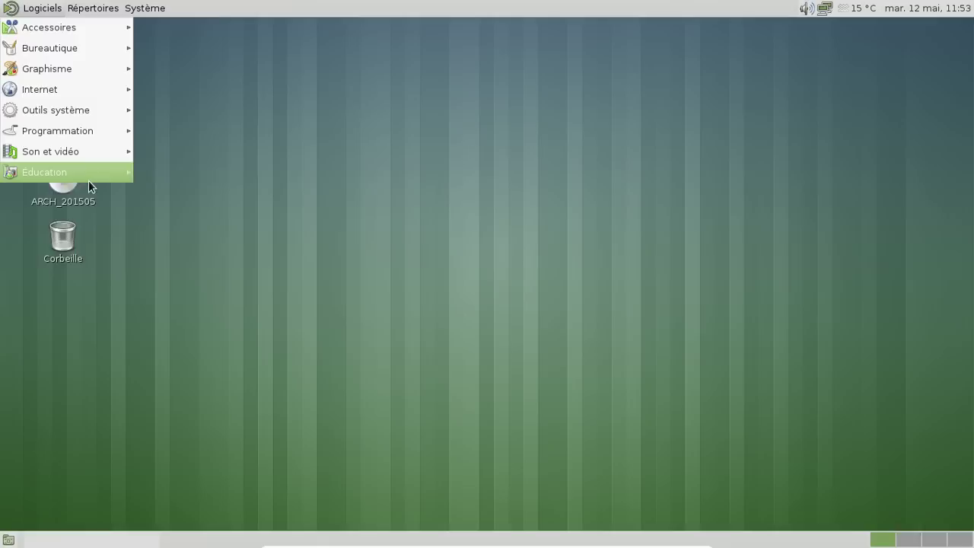
{"action": "mouse_move", "coordinate": [88, 179]}
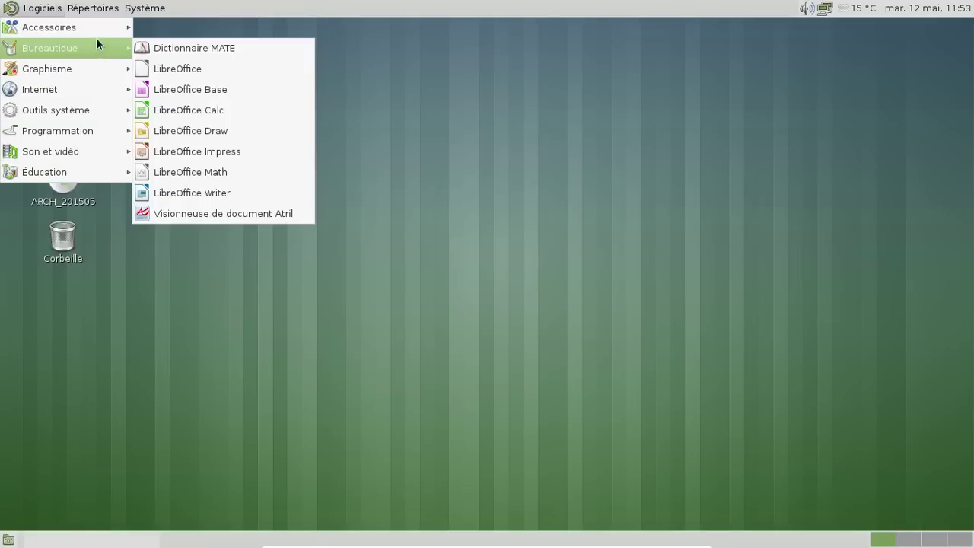
{"action": "left_click", "coordinate": [228, 109]}
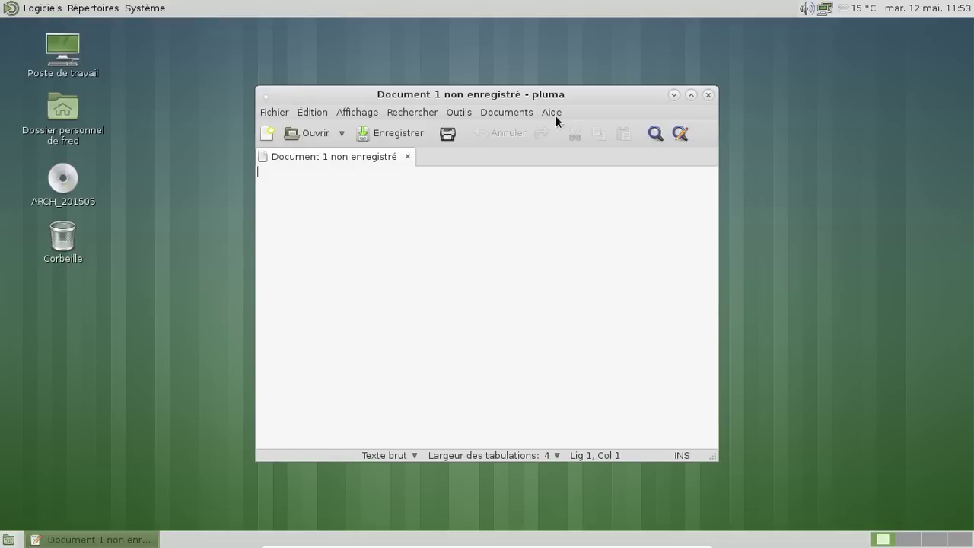
View the version information of Pluma and dismiss it
{"action": "left_click", "coordinate": [552, 112]}
{"action": "left_click", "coordinate": [556, 140]}
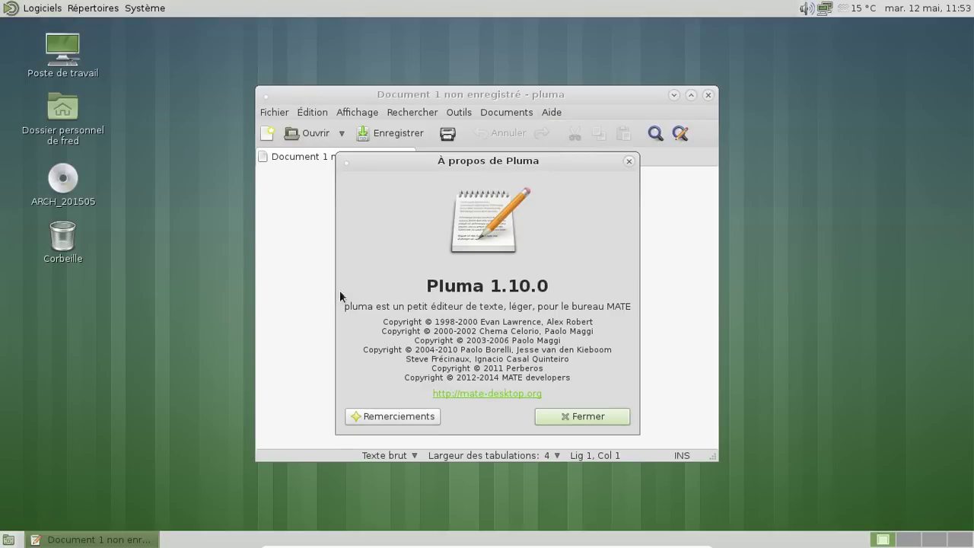
{"action": "left_click", "coordinate": [580, 417]}
Look through Pluma's commands and the plugin list in its preferences, then close the preferences and the editor
{"action": "left_click", "coordinate": [459, 112]}
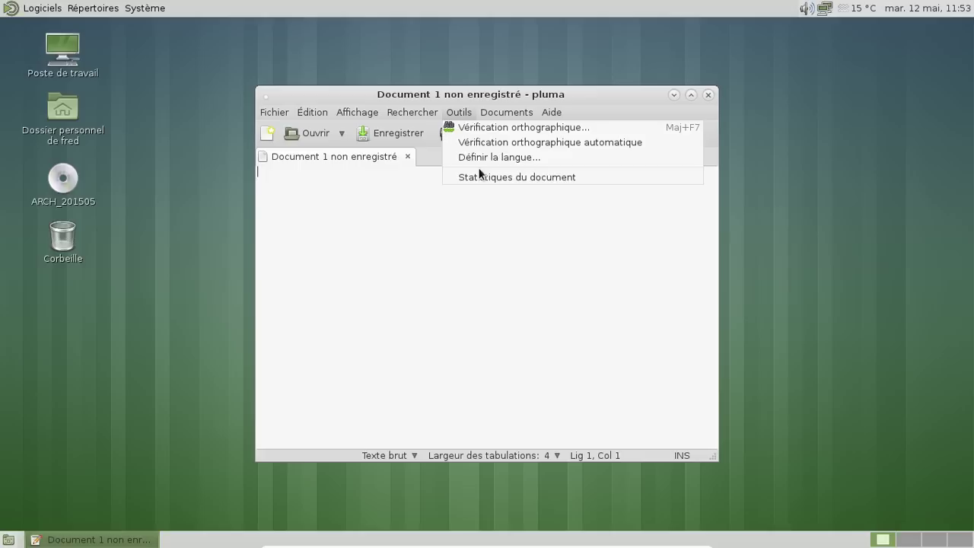
{"action": "mouse_move", "coordinate": [345, 112]}
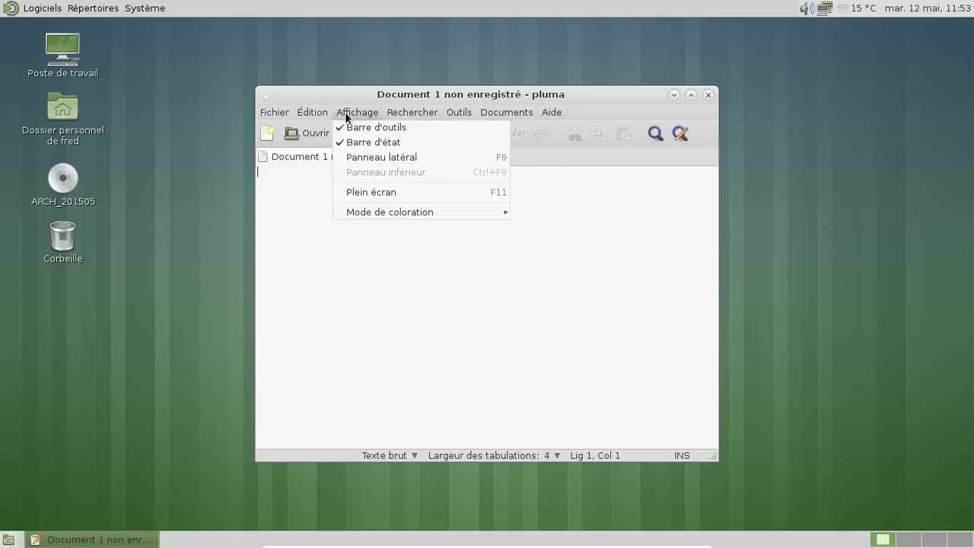
{"action": "mouse_move", "coordinate": [302, 116]}
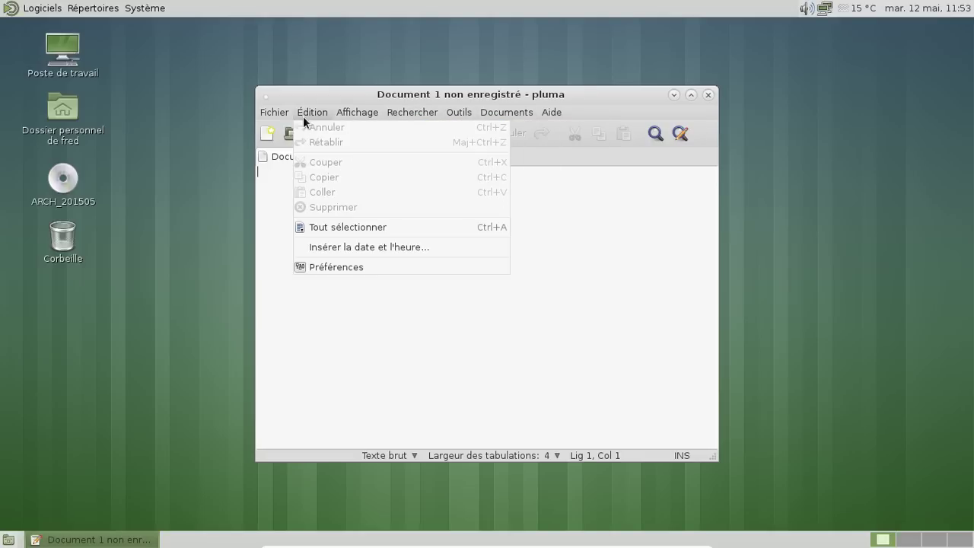
{"action": "left_click", "coordinate": [366, 267]}
{"action": "left_click", "coordinate": [503, 160]}
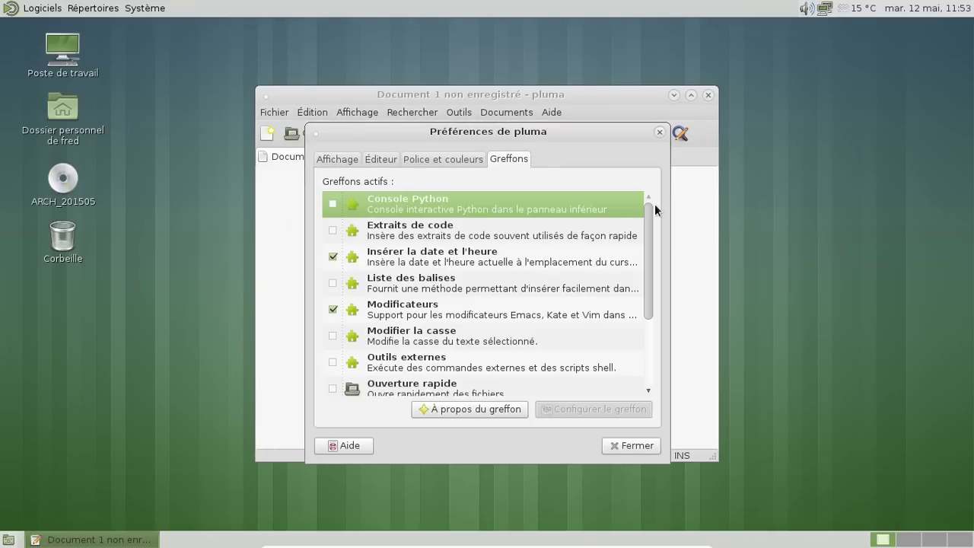
{"action": "scroll", "coordinate": [645, 312], "scroll_direction": "down", "scroll_amount": 3}
{"action": "scroll", "coordinate": [645, 313], "scroll_direction": "down", "scroll_amount": 1}
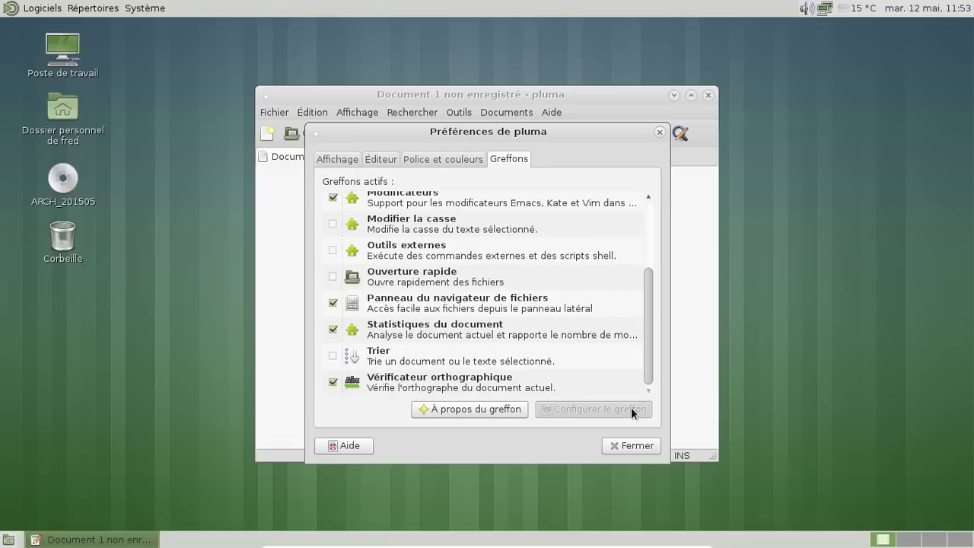
{"action": "left_click", "coordinate": [618, 447]}
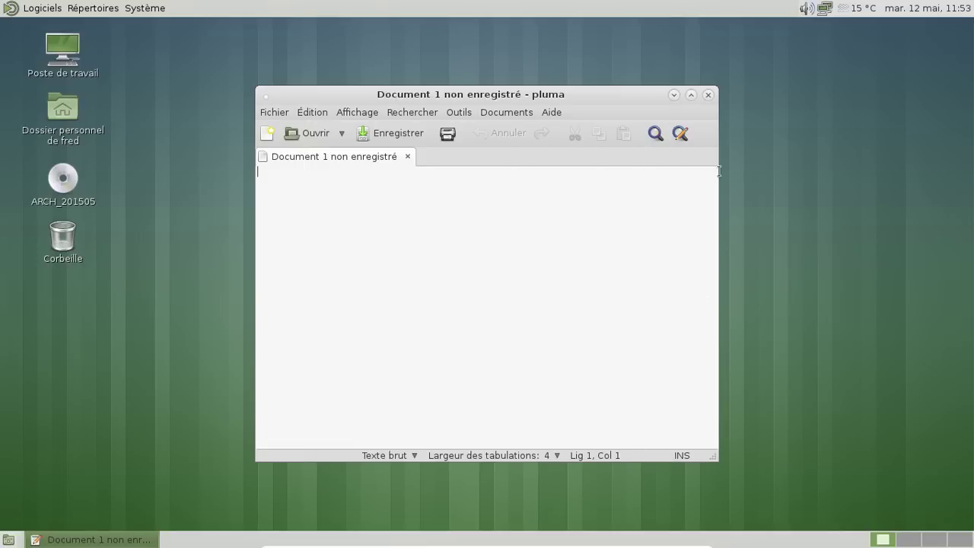
{"action": "left_click", "coordinate": [707, 95]}
Open the MATE terminal and install Brasero with "yaourt -S brasero", entering the sudo password and accepting the installation
{"action": "left_click", "coordinate": [41, 8]}
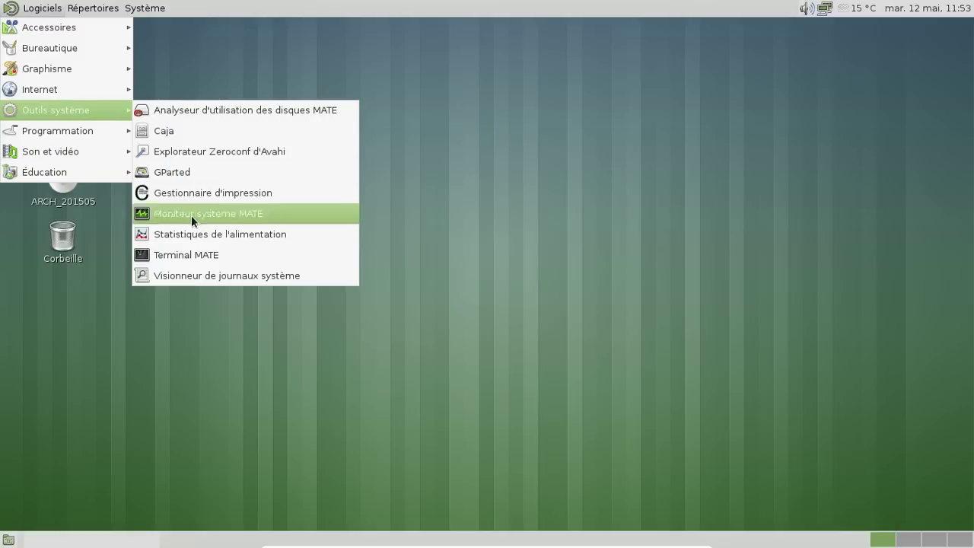
{"action": "left_click", "coordinate": [200, 248]}
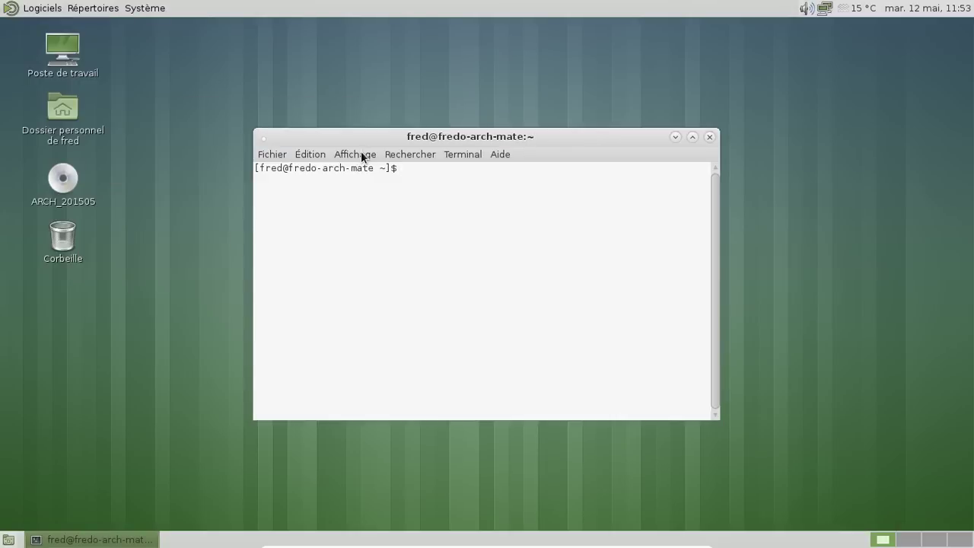
{"action": "type", "text": "yaourt -S brasero"}
{"action": "key", "text": "Return"}
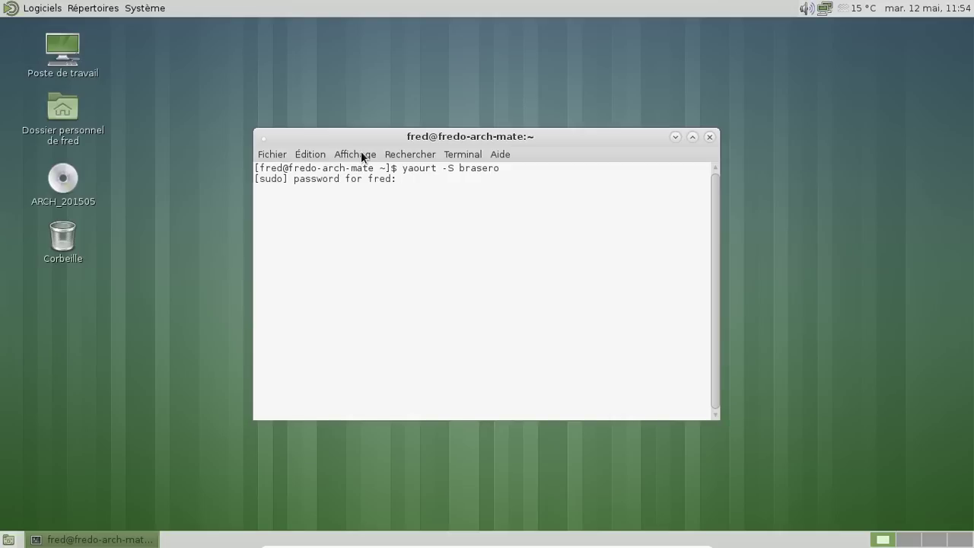
{"action": "key", "text": "Return"}
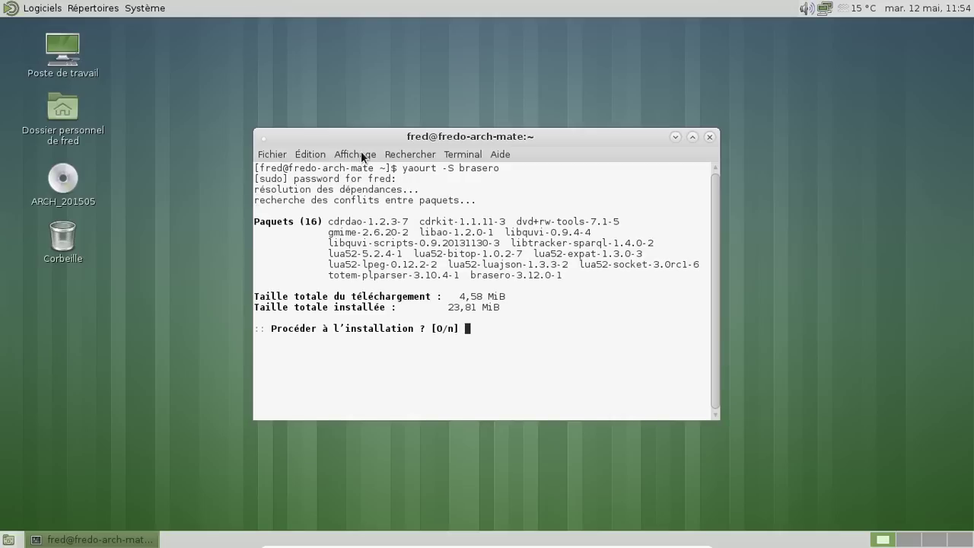
{"action": "key", "text": "Return"}
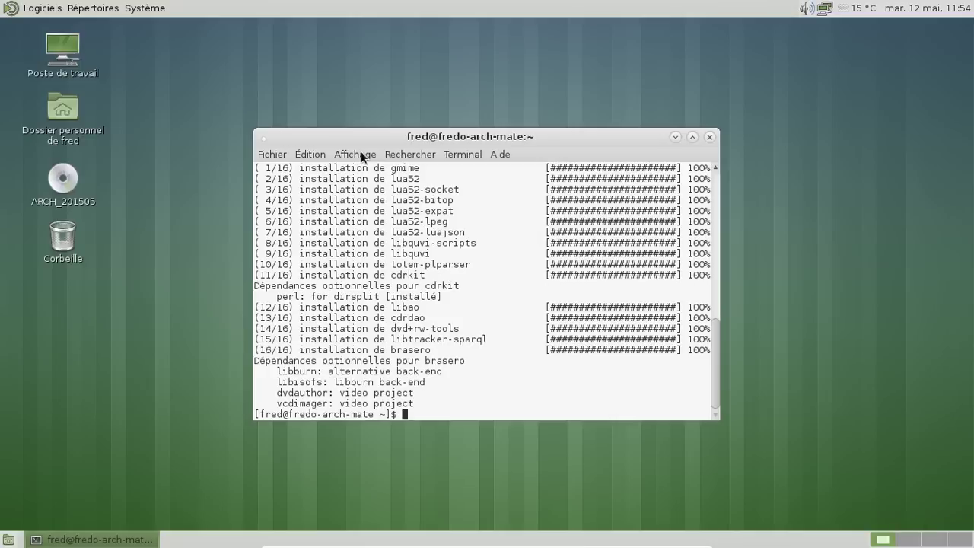
Launch Brasero from the sound and video applications
{"action": "left_click", "coordinate": [42, 8]}
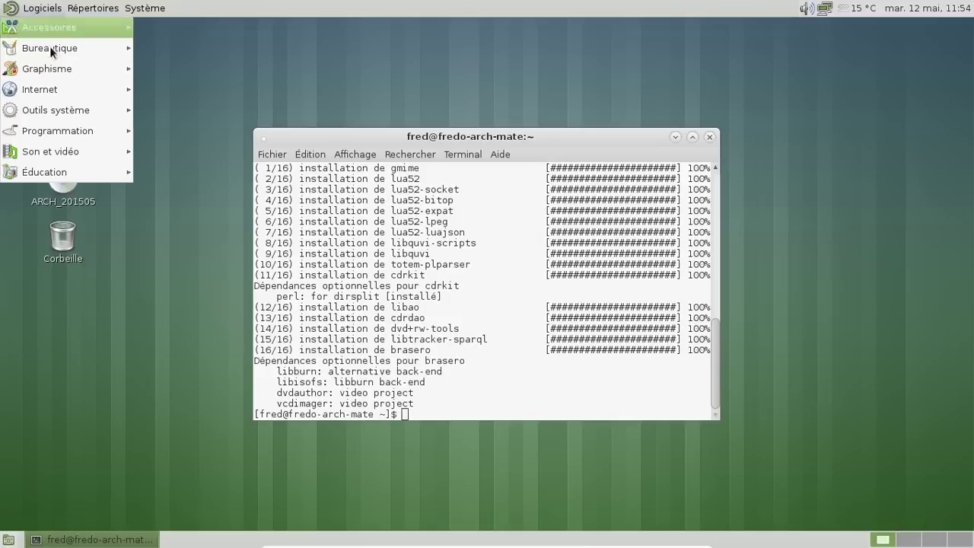
{"action": "mouse_move", "coordinate": [50, 152]}
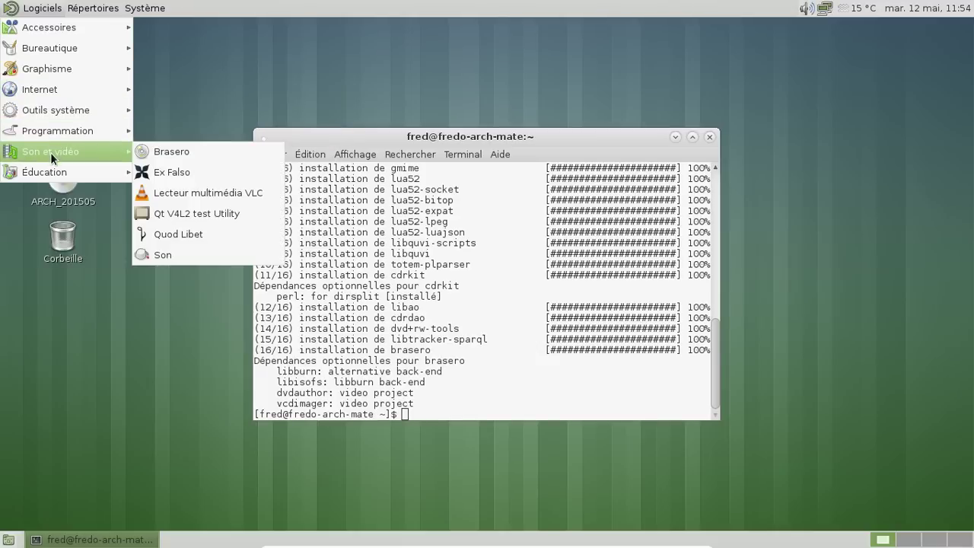
{"action": "left_click", "coordinate": [171, 152]}
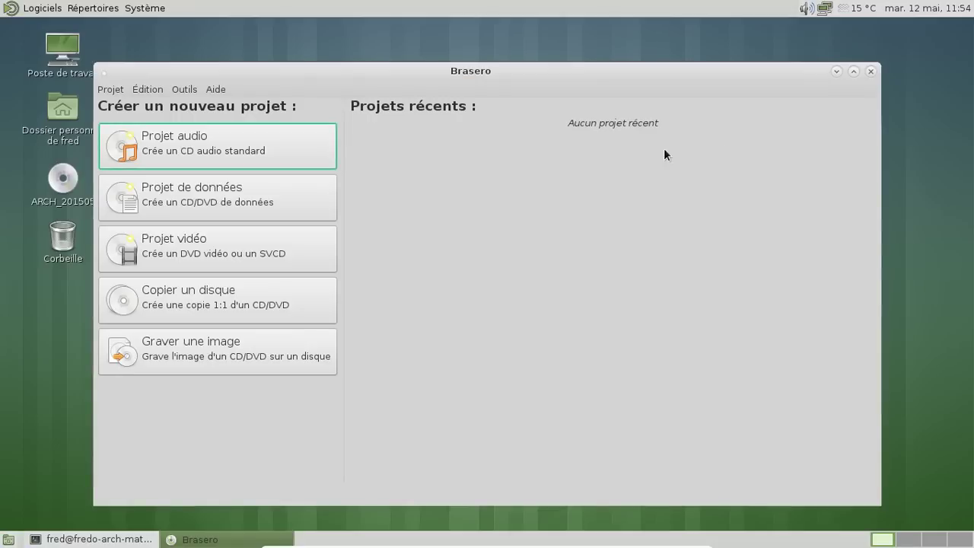
View the version information of Brasero, dismiss it, and close both Brasero and the terminal
{"action": "left_click", "coordinate": [220, 89]}
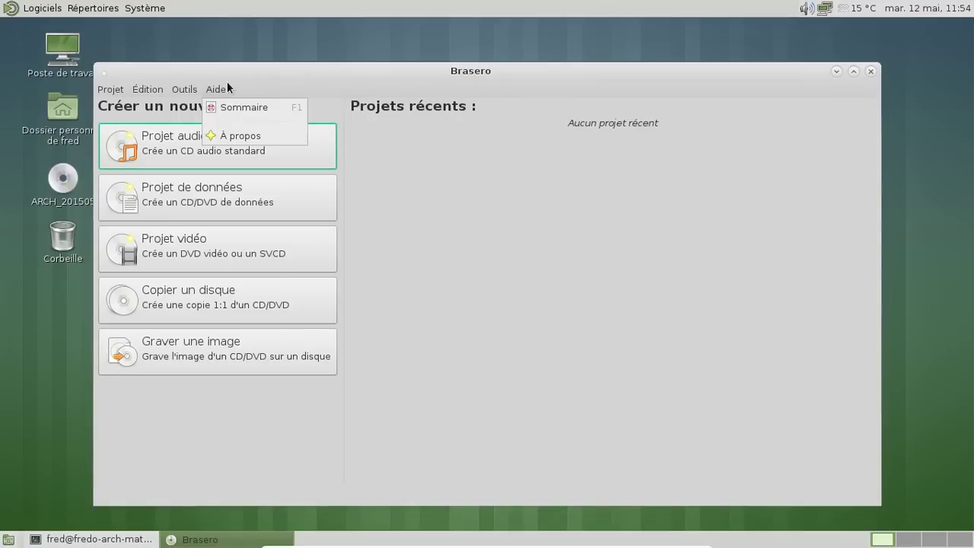
{"action": "left_click", "coordinate": [233, 134]}
{"action": "left_click", "coordinate": [596, 412]}
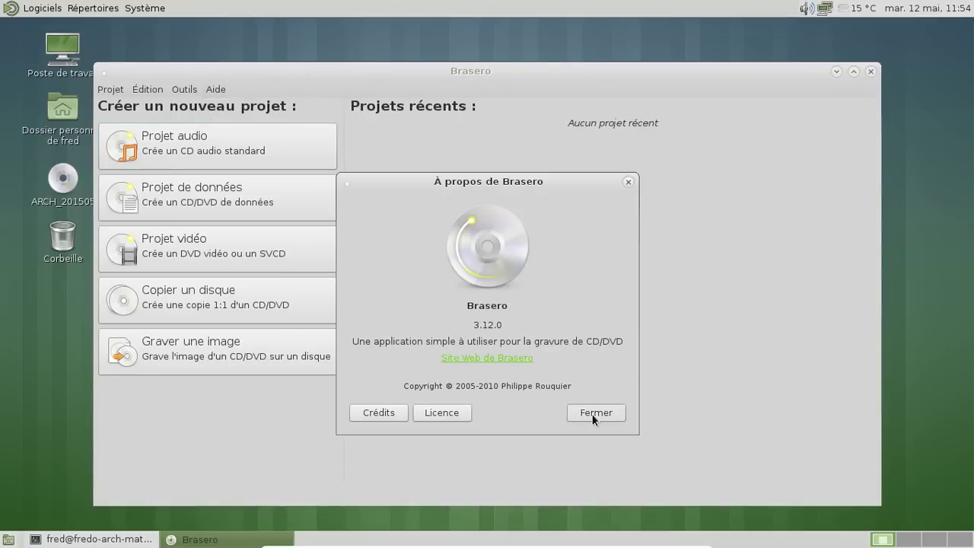
{"action": "left_click", "coordinate": [870, 73]}
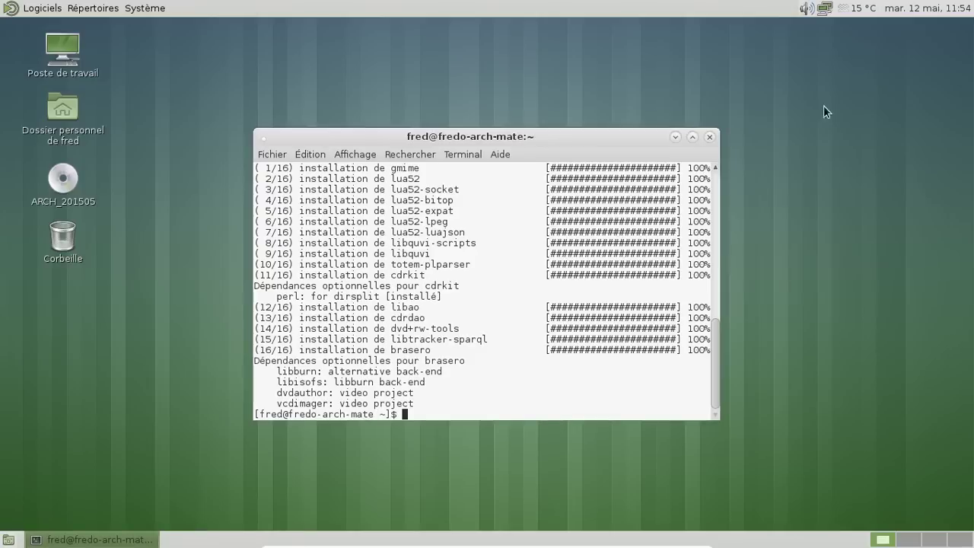
{"action": "left_click", "coordinate": [708, 139]}
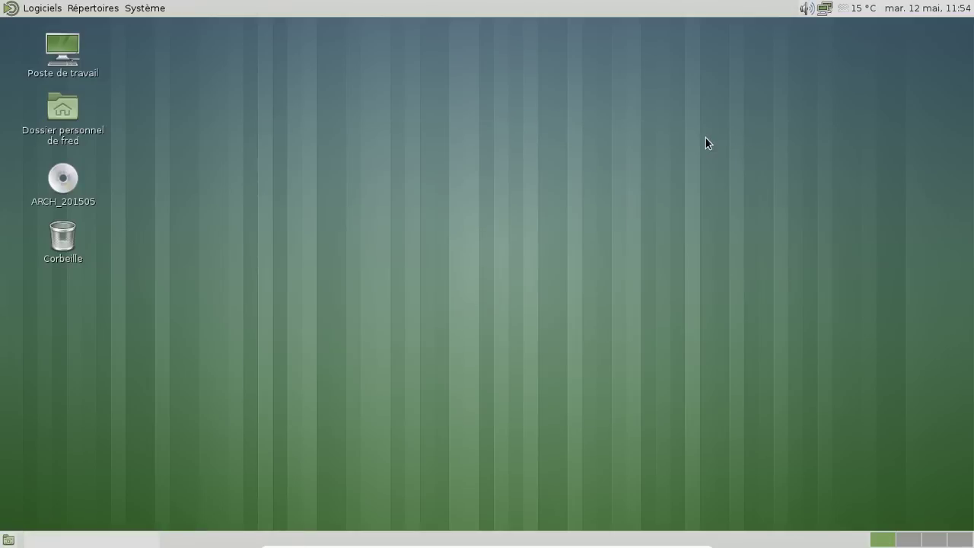
Shut down the computer from the system options and confirm the shutdown
{"action": "left_click", "coordinate": [144, 8]}
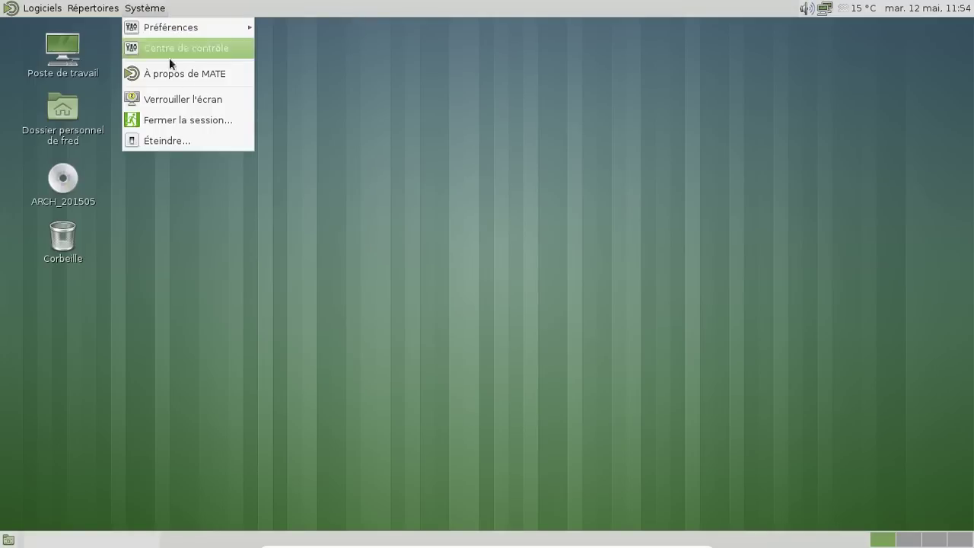
{"action": "left_click", "coordinate": [229, 144]}
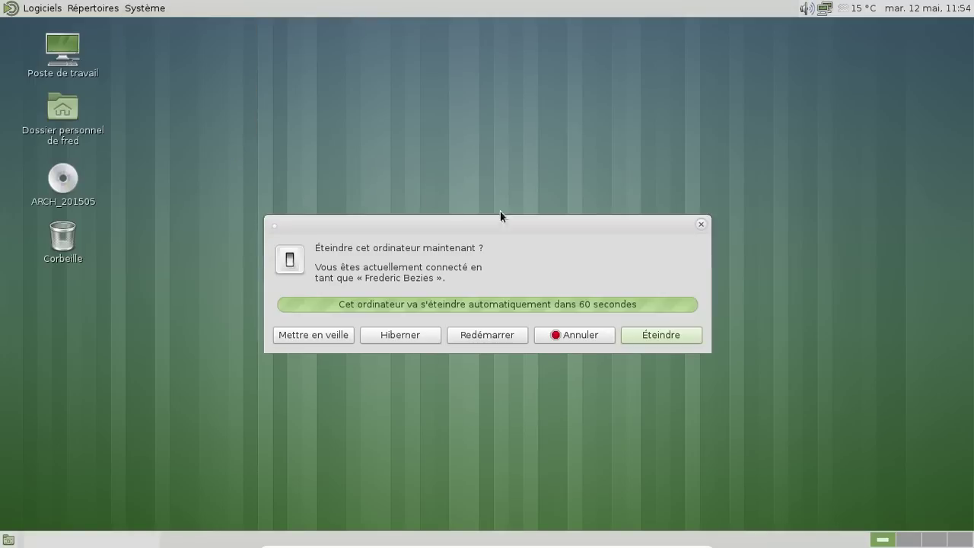
{"action": "left_click", "coordinate": [649, 337]}
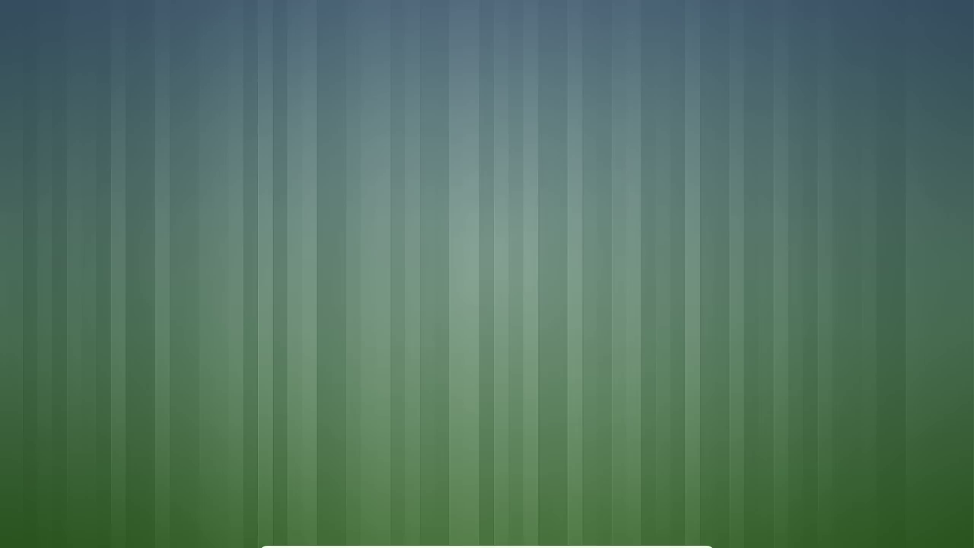